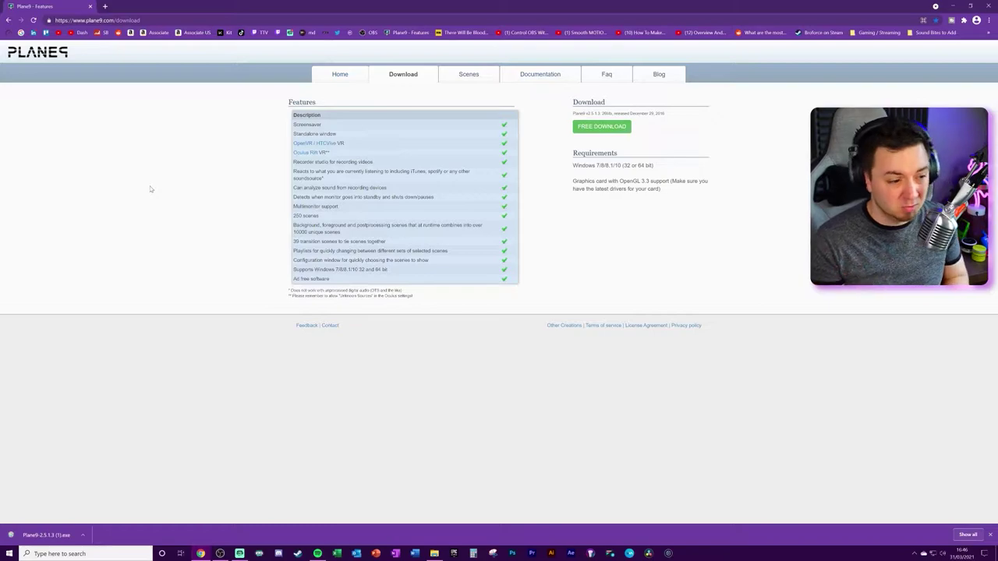
Download the free Plane9 installer and show the downloaded file in its folder.
{"action": "left_click", "coordinate": [583, 126]}
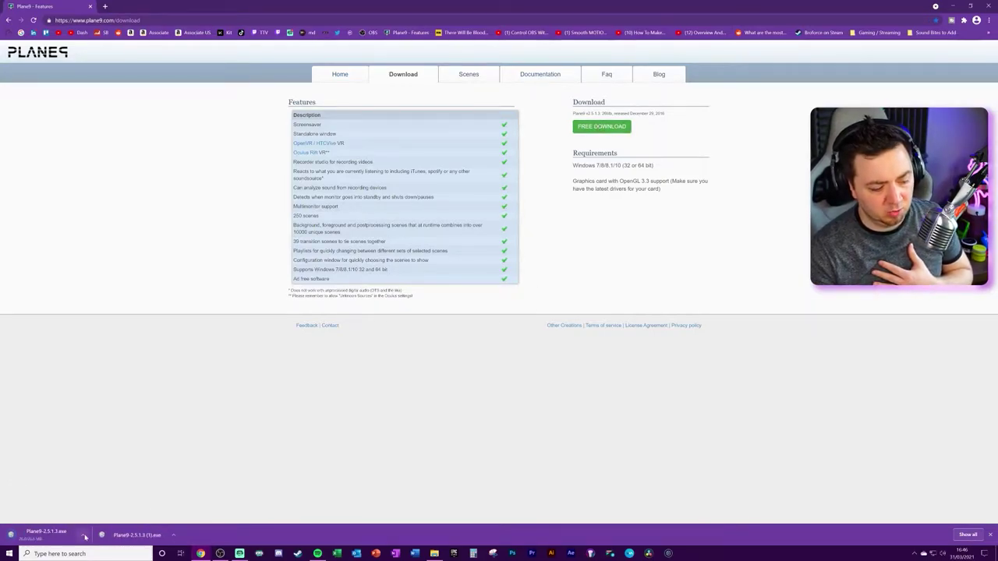
{"action": "left_click", "coordinate": [85, 536]}
{"action": "left_click", "coordinate": [120, 508]}
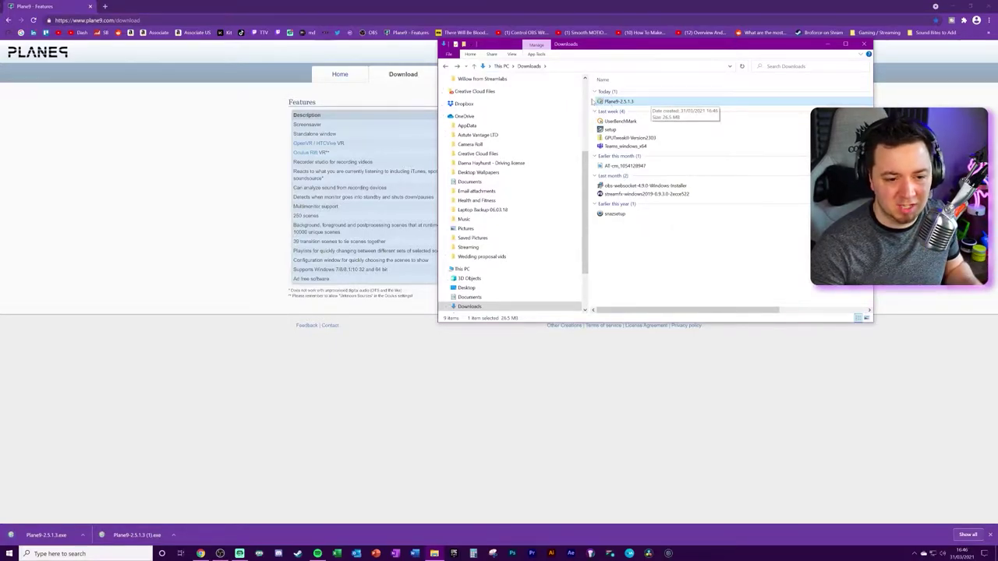
Run the Plane9-2.5.1.3 installer and accept its license agreement.
{"action": "double_click", "coordinate": [620, 103]}
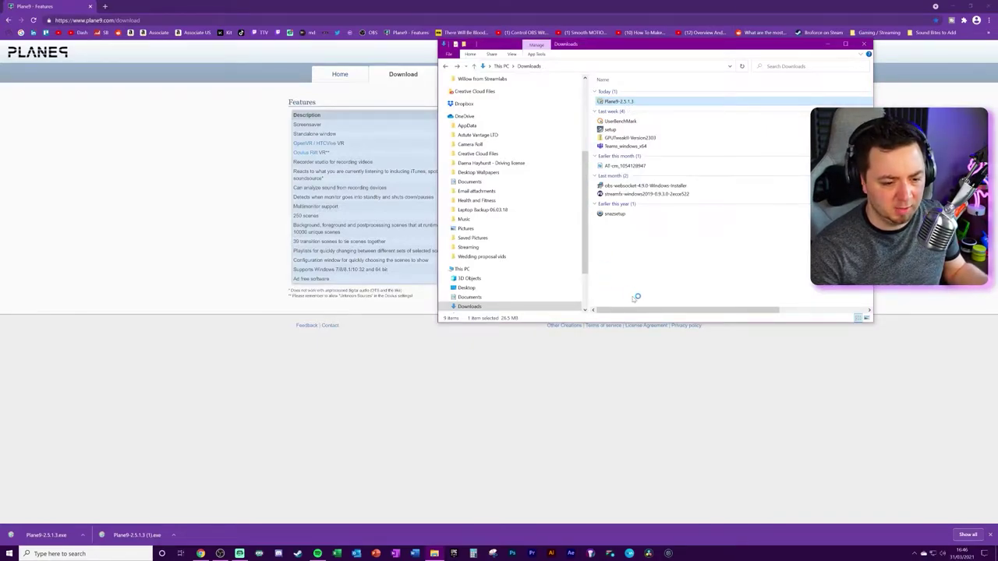
{"action": "left_click", "coordinate": [540, 339]}
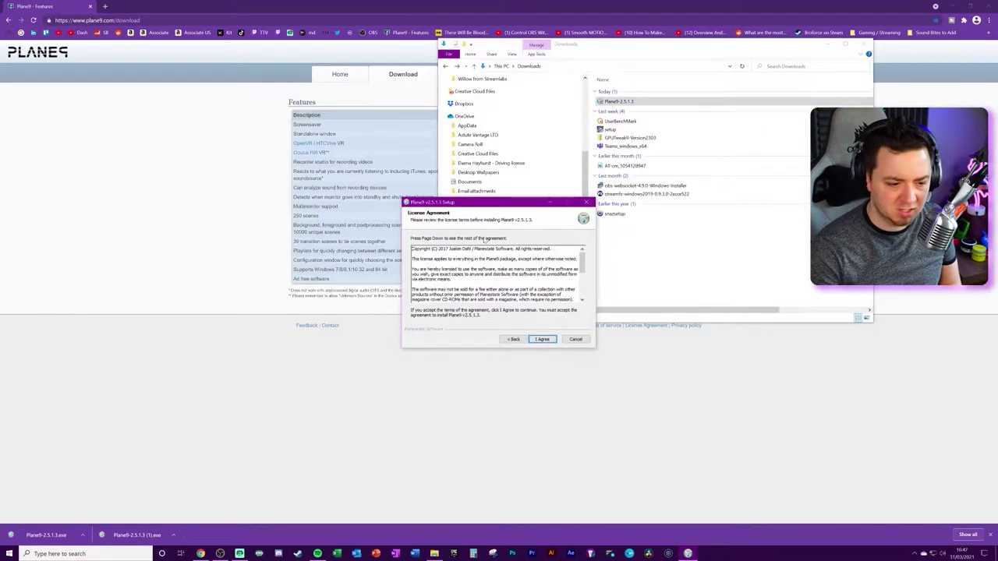
{"action": "left_click", "coordinate": [543, 339]}
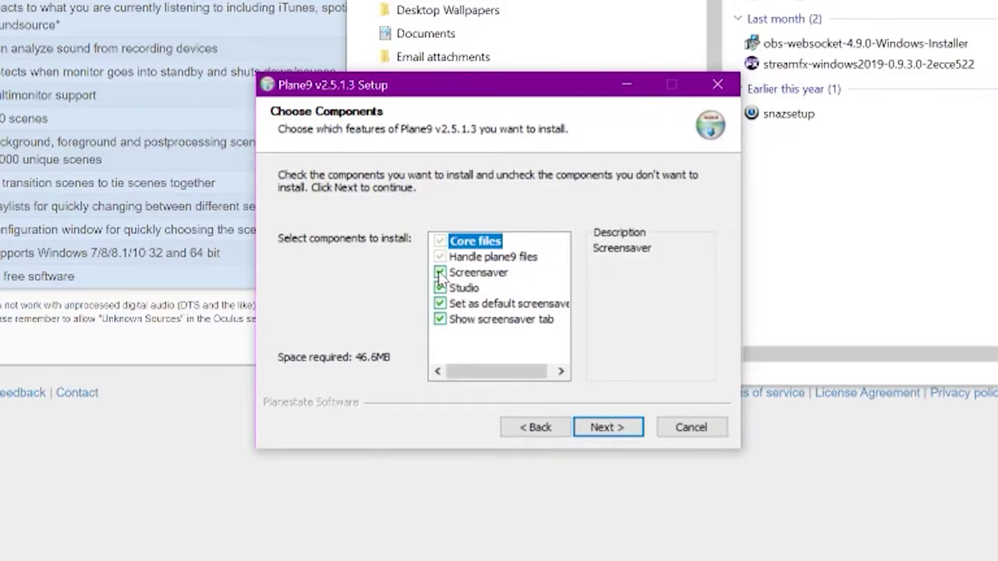
Exclude the Show screensaver tab component and install Plane9 to C:\Program Files (x86)\Plane9, completing the setup.
{"action": "left_click", "coordinate": [440, 319]}
{"action": "left_click", "coordinate": [612, 428]}
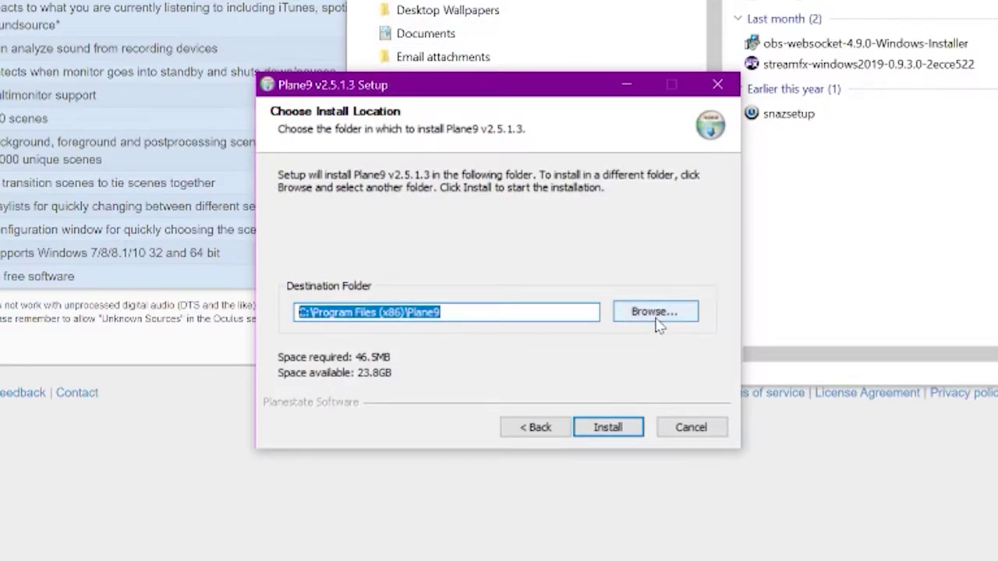
{"action": "left_click", "coordinate": [616, 431]}
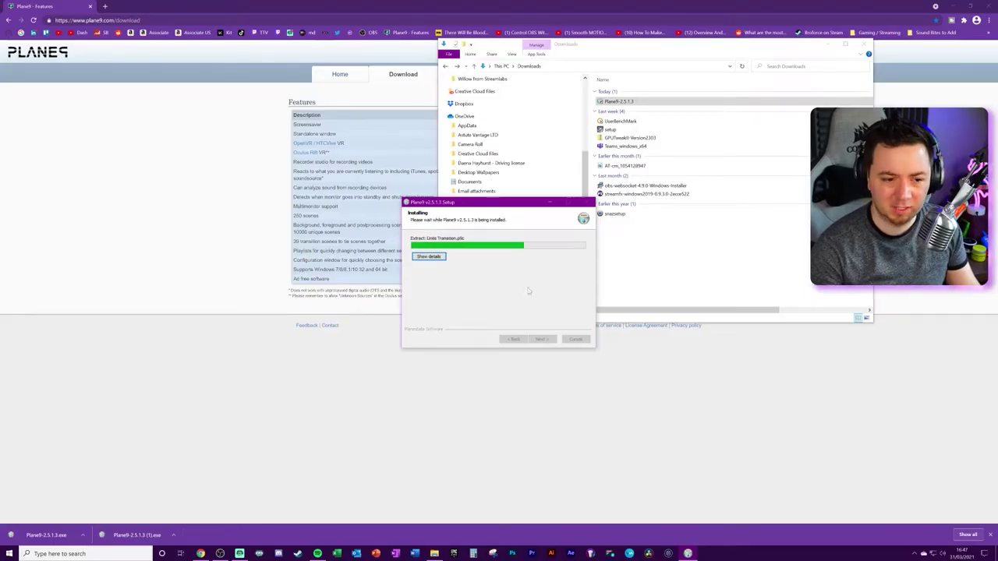
{"action": "left_click", "coordinate": [545, 340]}
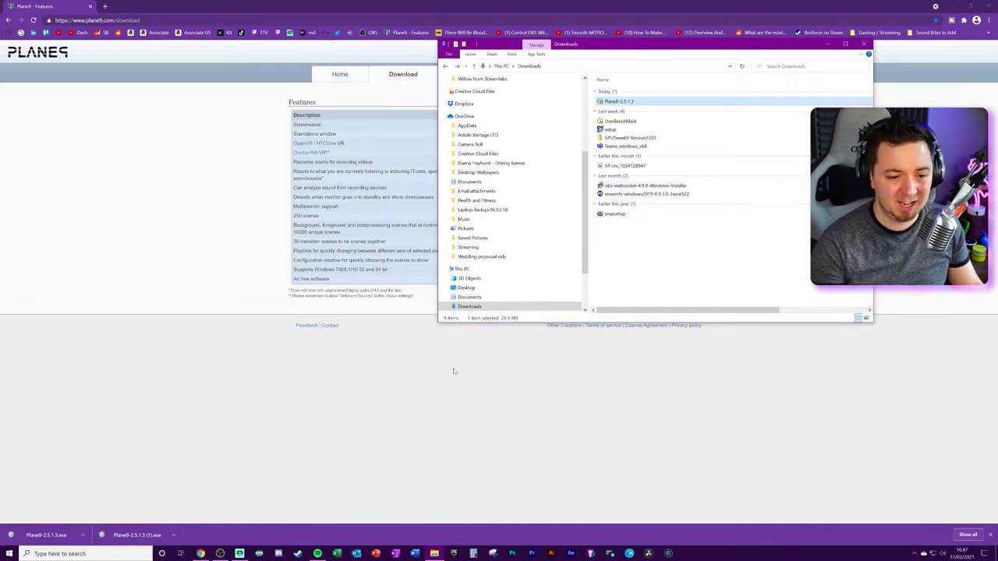
Go to the folder C:\Program Files (x86)\Plane9 in File Explorer and find the program's application files.
{"action": "left_click", "coordinate": [569, 67]}
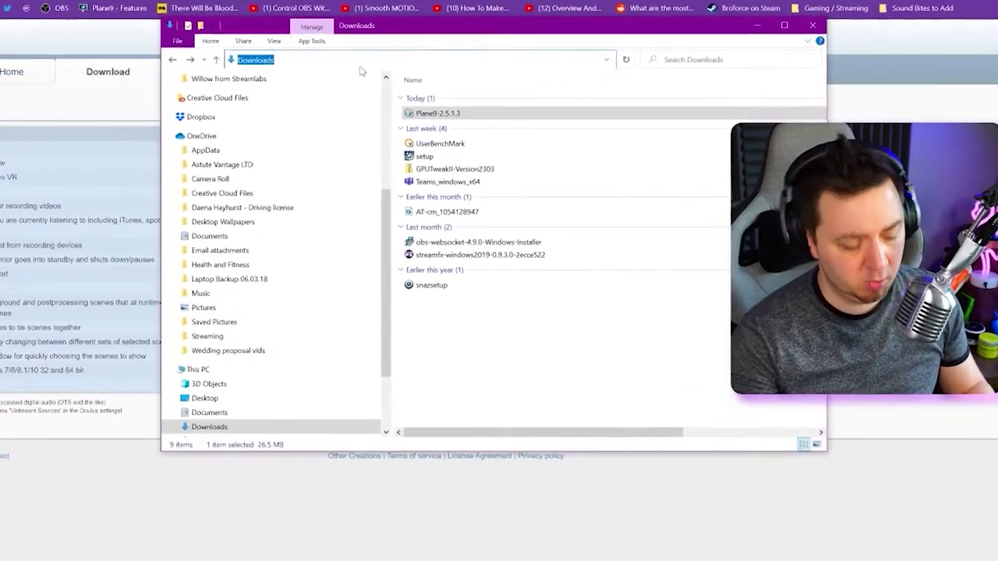
{"action": "type", "text": "C:\\Program Files (x86)\\Plane9"}
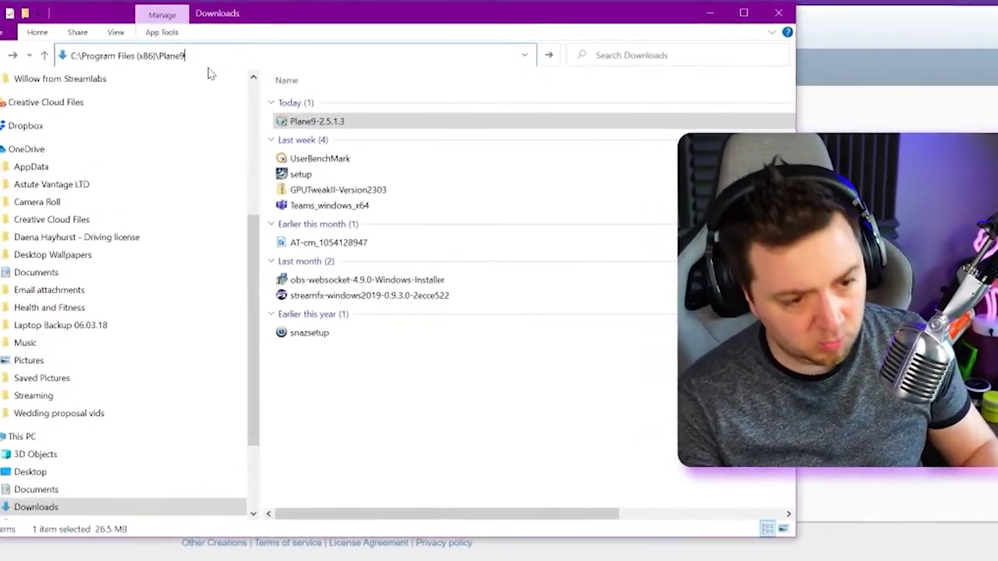
{"action": "key", "text": "ctrl+a"}
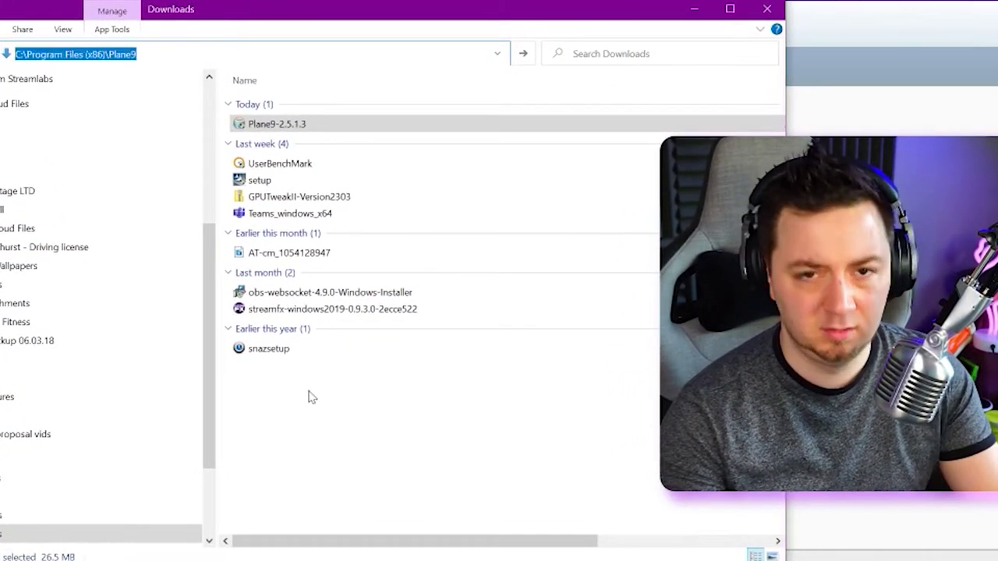
{"action": "key", "text": "Return"}
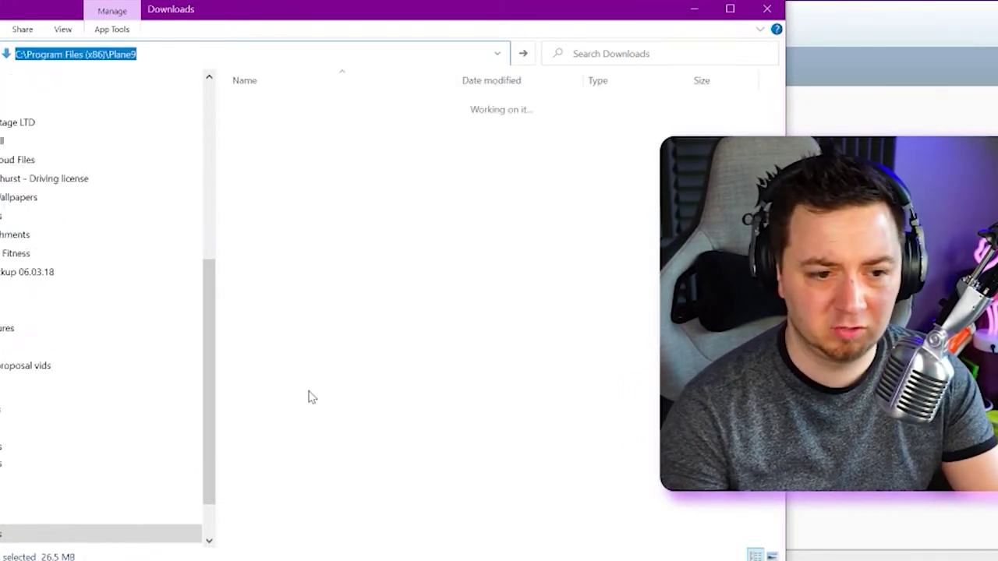
{"action": "scroll", "coordinate": [335, 306], "scroll_direction": "down", "scroll_amount": 15}
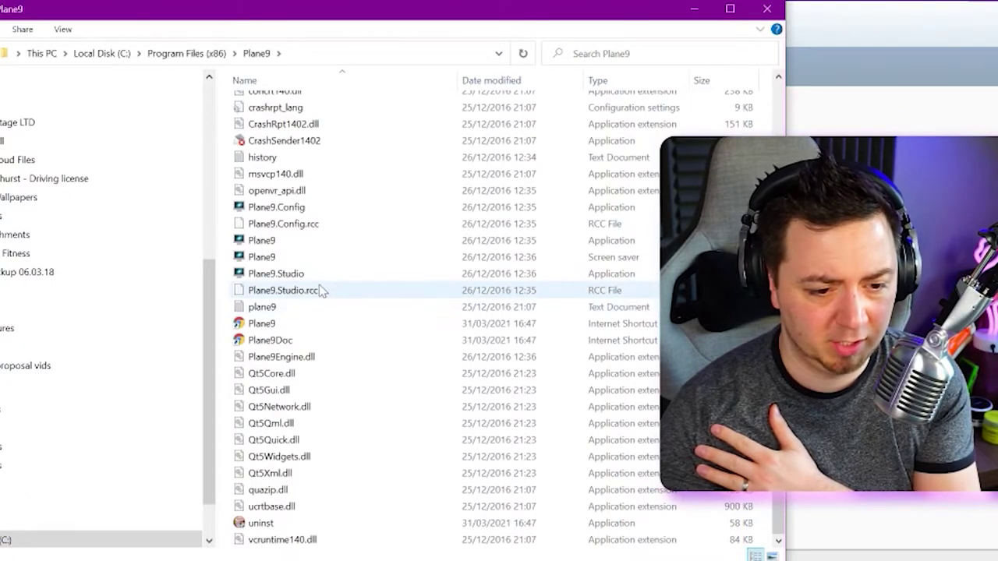
{"action": "left_click", "coordinate": [265, 523]}
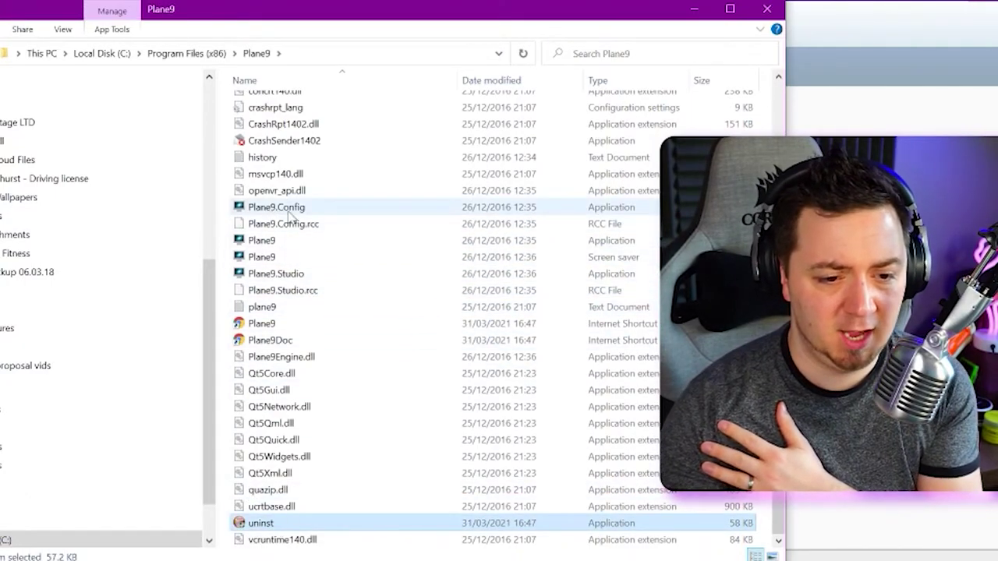
{"action": "left_click", "coordinate": [272, 257]}
{"action": "left_click", "coordinate": [282, 273]}
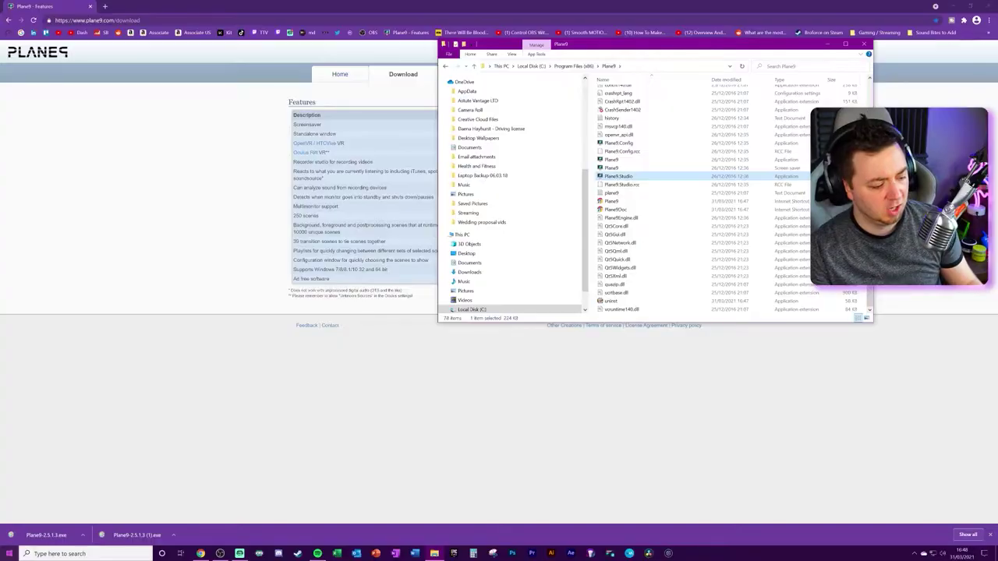
{"action": "left_click", "coordinate": [9, 554]}
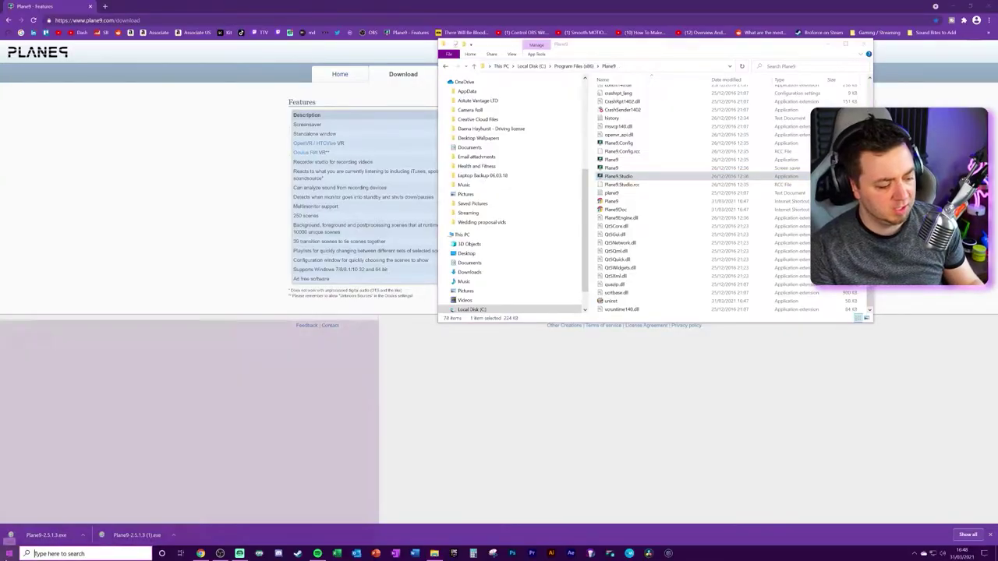
{"action": "type", "text": "planet"}
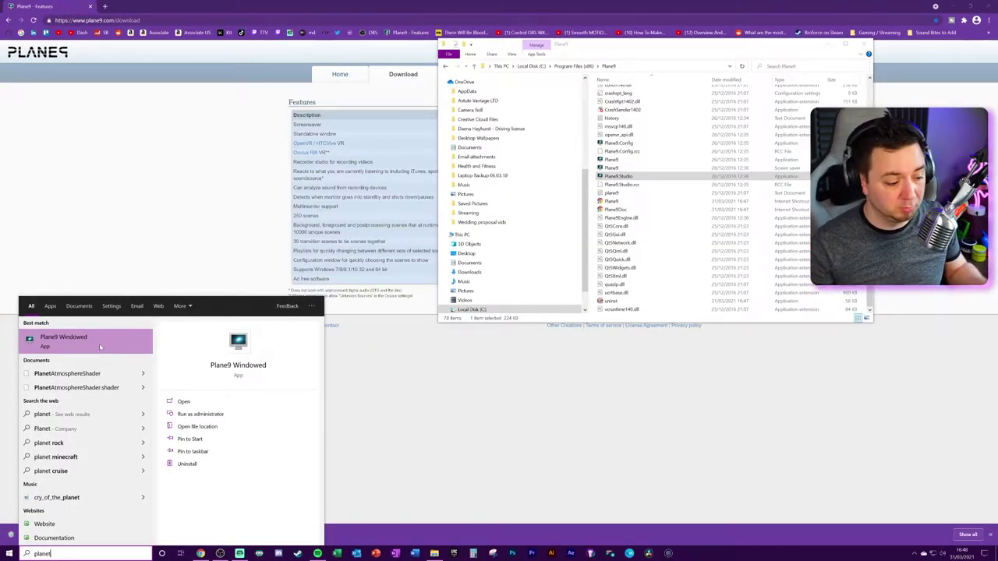
{"action": "key", "text": "Escape"}
Launch Plane9.Config from the installation folder and restore its window from full-screen size.
{"action": "left_click", "coordinate": [618, 143]}
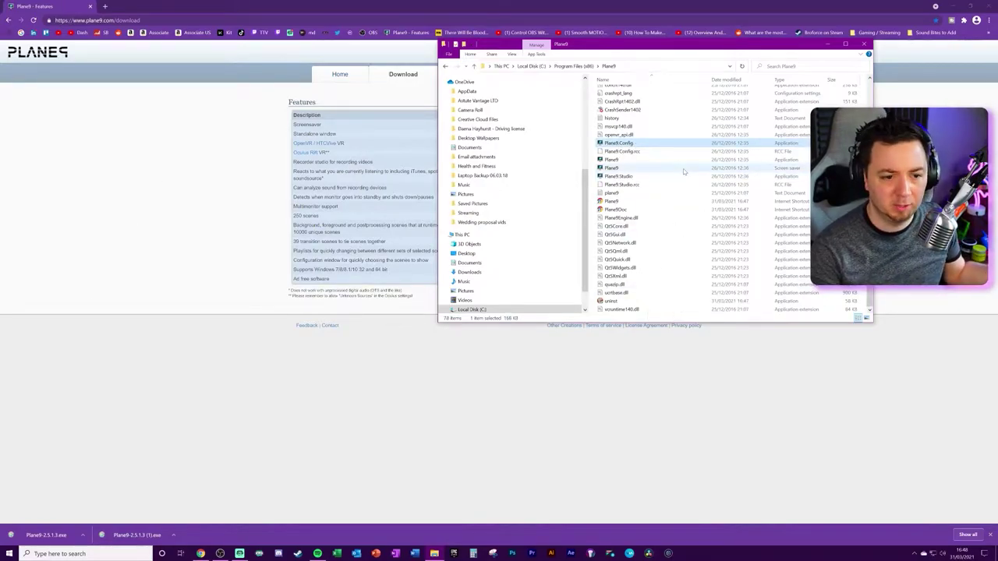
{"action": "key", "text": "Return"}
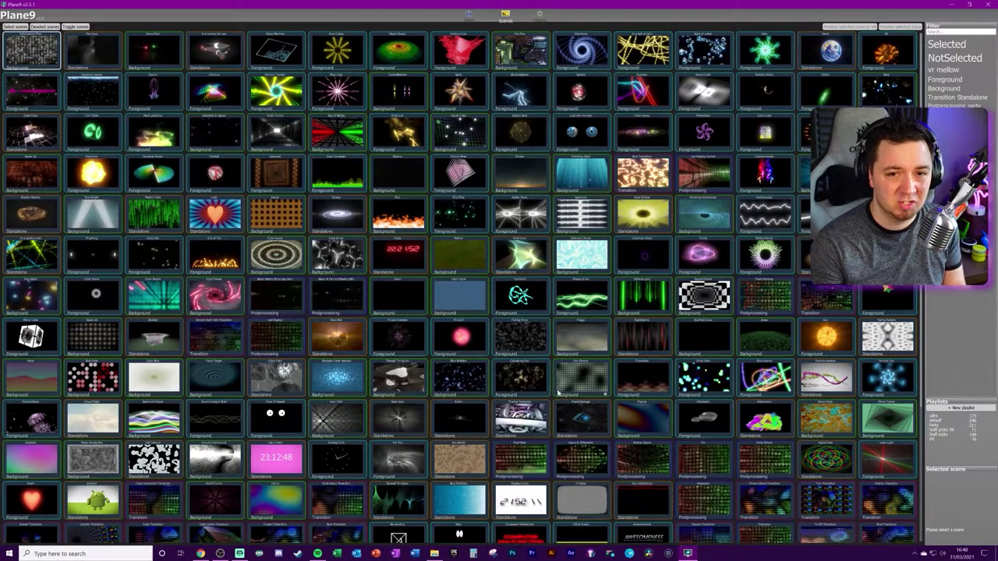
{"action": "double_click", "coordinate": [92, 6]}
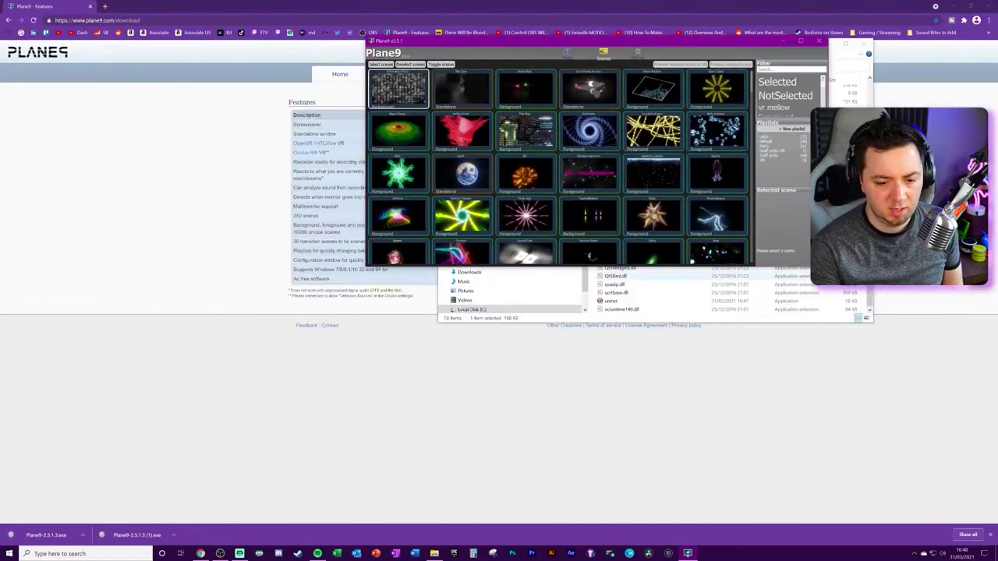
Resize and reposition the Plane9 window over the download page, and close the installation folder window.
{"action": "left_click_drag", "start_coordinate": [829, 265], "coordinate": [742, 361]}
{"action": "left_click_drag", "start_coordinate": [493, 45], "coordinate": [637, 84]}
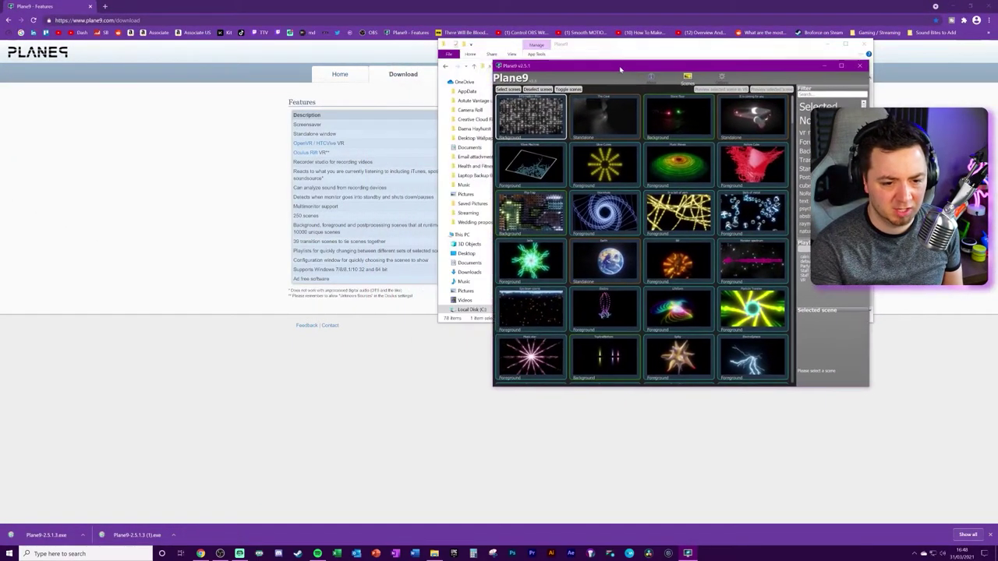
{"action": "left_click", "coordinate": [555, 320]}
{"action": "left_click", "coordinate": [864, 44]}
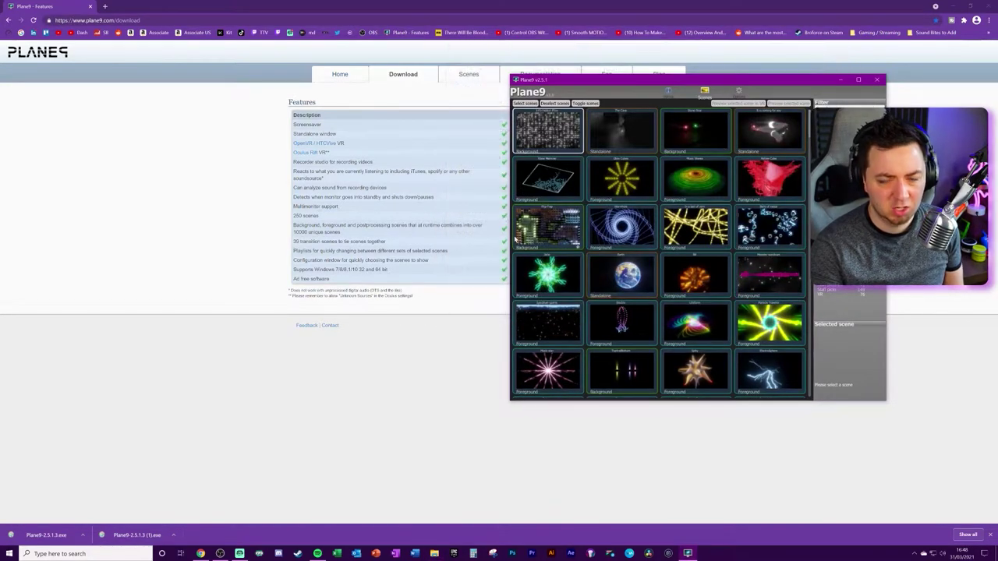
Browse the scene library and view the previews of the Block Spectrum and Monster spectrum scenes.
{"action": "right_click", "coordinate": [689, 554]}
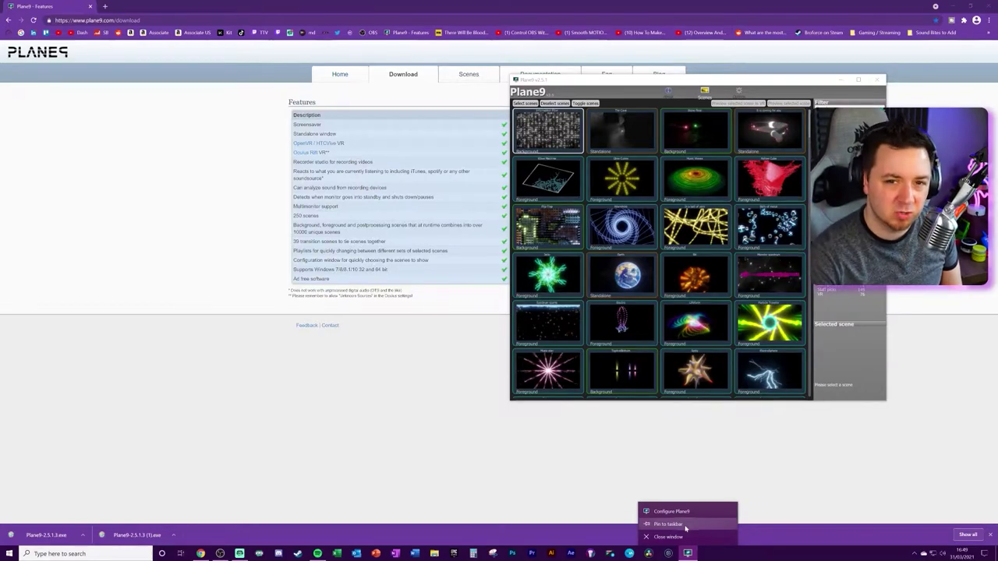
{"action": "scroll", "coordinate": [754, 160], "scroll_direction": "down", "scroll_amount": 10}
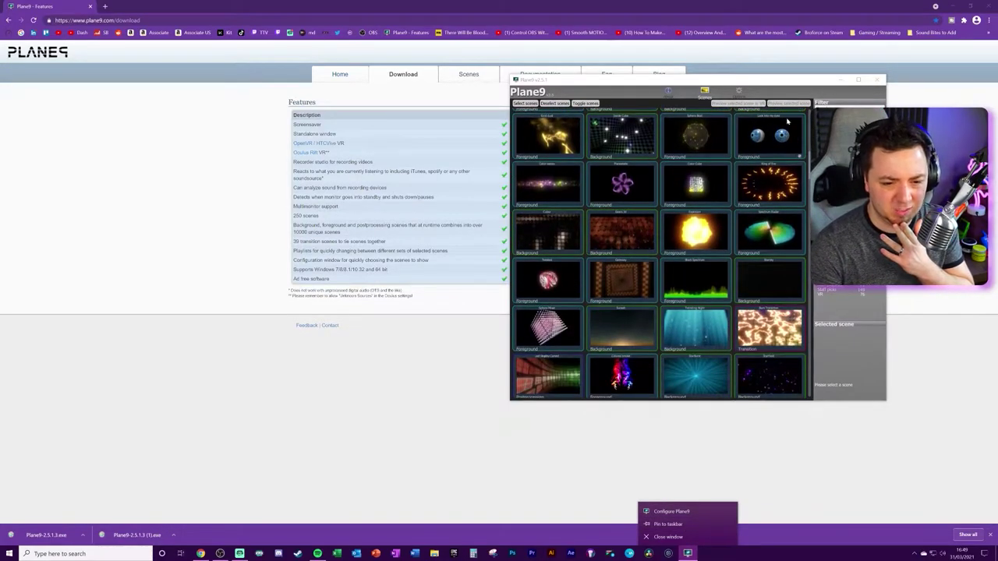
{"action": "left_click", "coordinate": [687, 299]}
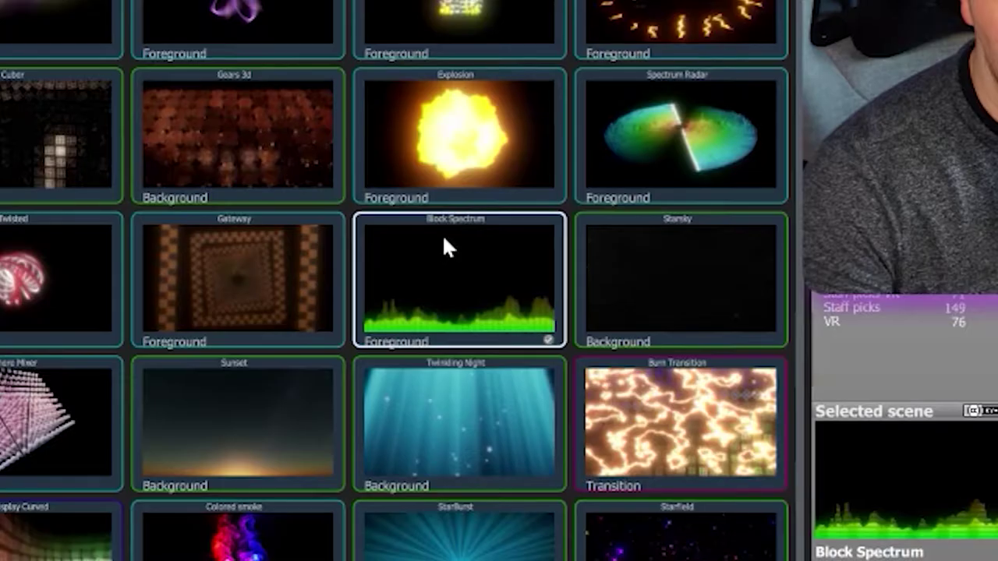
{"action": "scroll", "coordinate": [647, 295], "scroll_direction": "up", "scroll_amount": 2}
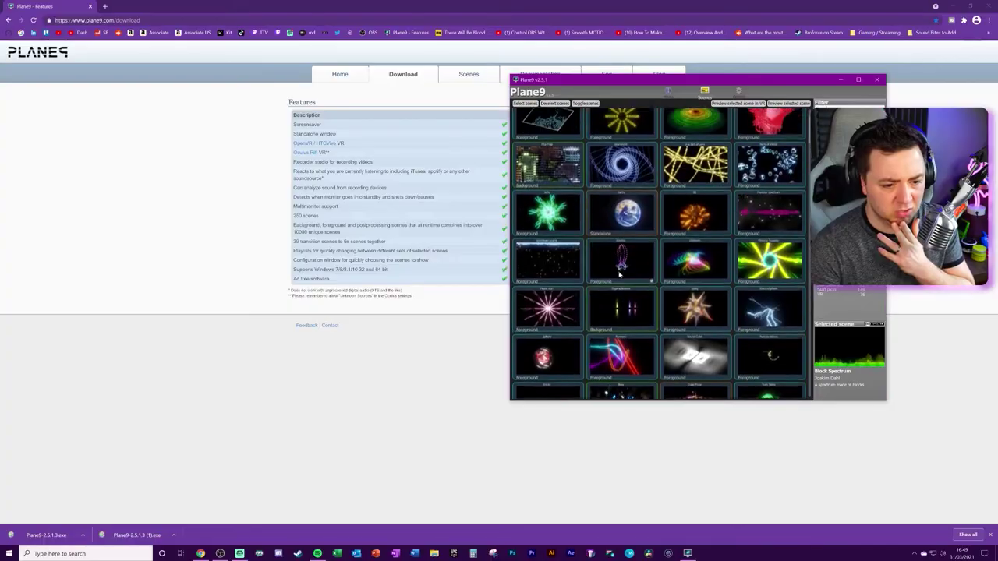
{"action": "scroll", "coordinate": [737, 198], "scroll_direction": "up", "scroll_amount": 3}
{"action": "left_click", "coordinate": [775, 271]}
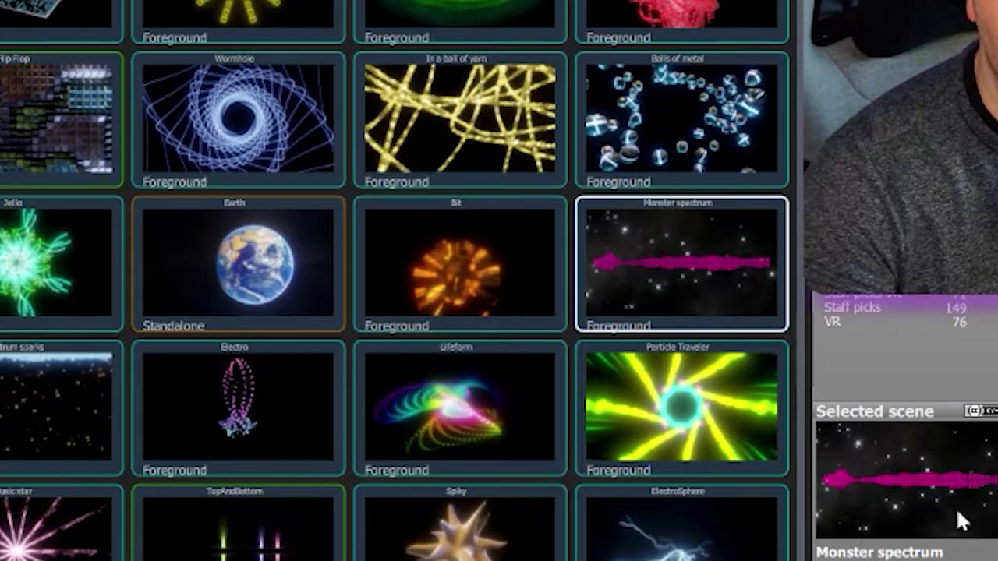
Look through the preset playlists, such as calm and VR, to see which scenes they select.
{"action": "scroll", "coordinate": [498, 334], "scroll_direction": "down", "scroll_amount": 5}
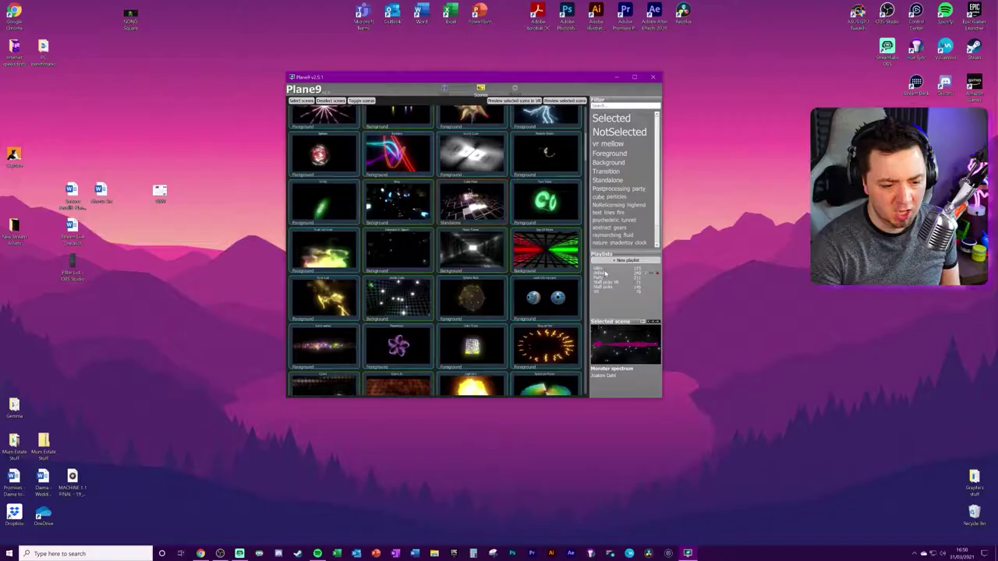
{"action": "left_click", "coordinate": [608, 268]}
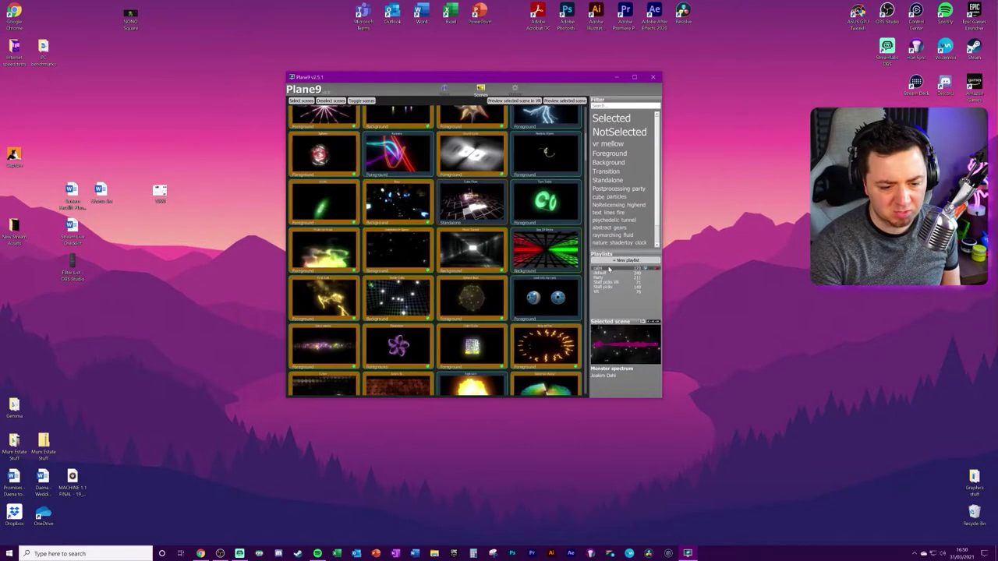
{"action": "left_click", "coordinate": [635, 278]}
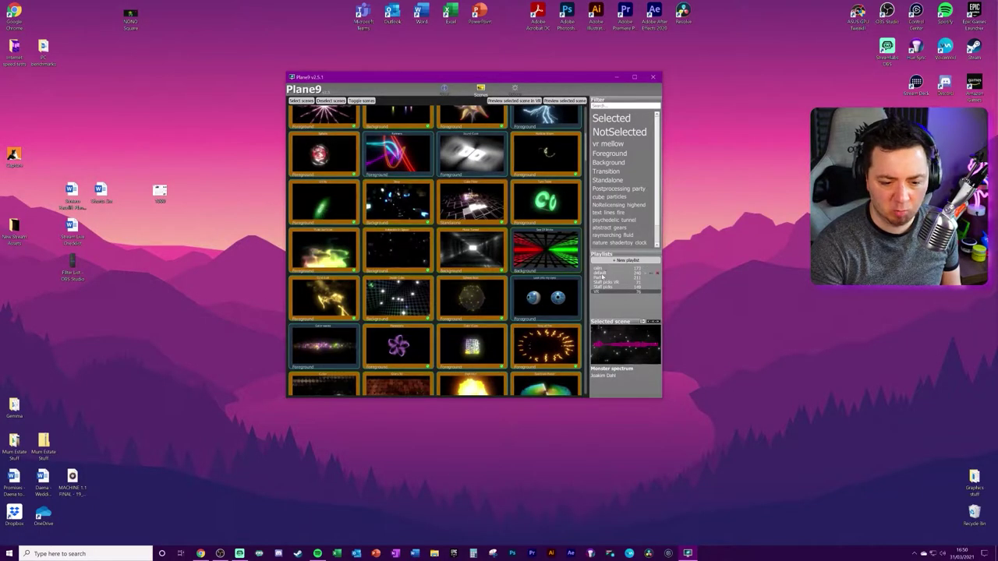
Empty the Party playlist and create a new playlist named SLOBS Audio Visualizer.
{"action": "left_click", "coordinate": [601, 277]}
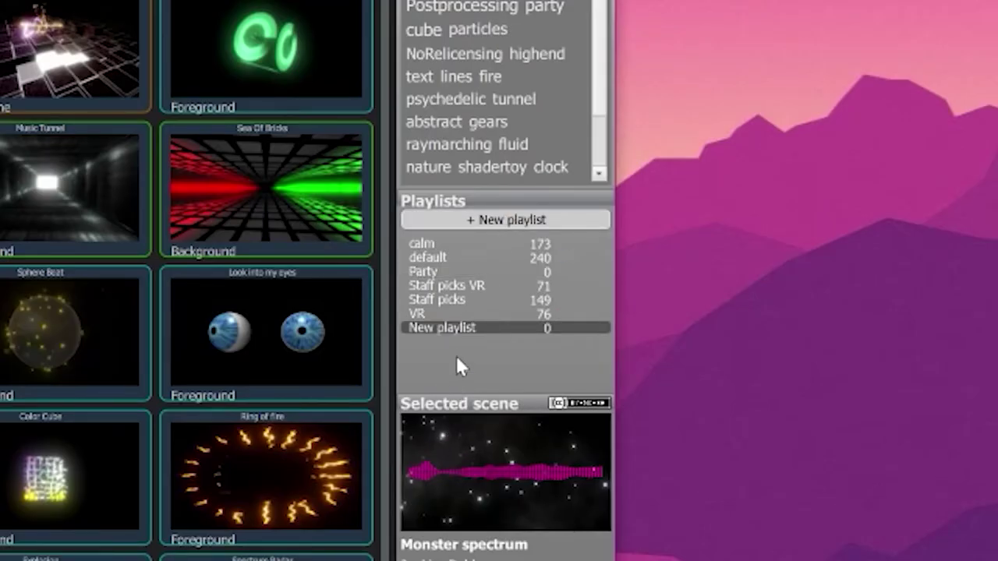
{"action": "double_click", "coordinate": [474, 327]}
{"action": "key", "text": "ctrl+a"}
{"action": "type", "text": "SLOBS"}
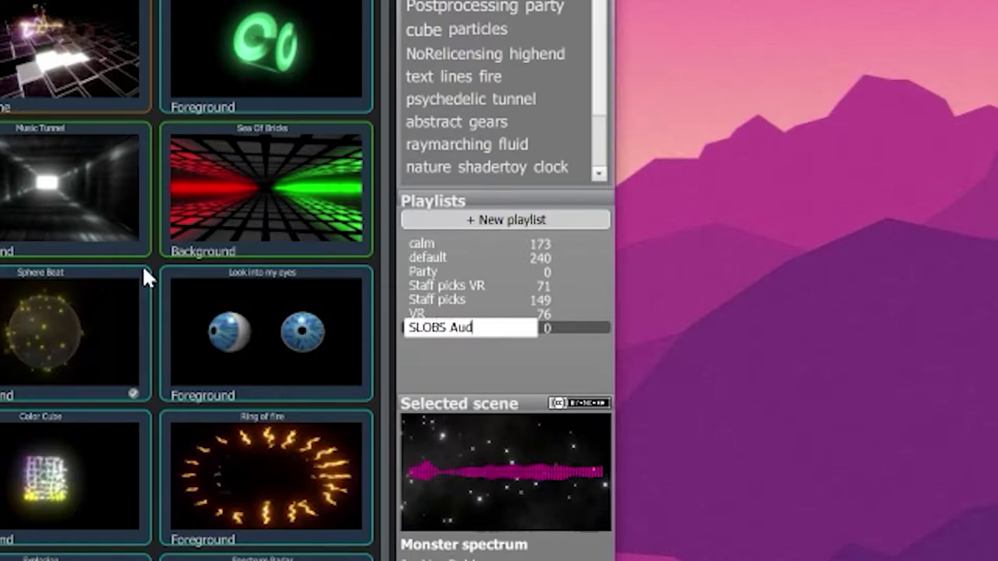
{"action": "type", "text": " Audio Visualizer"}
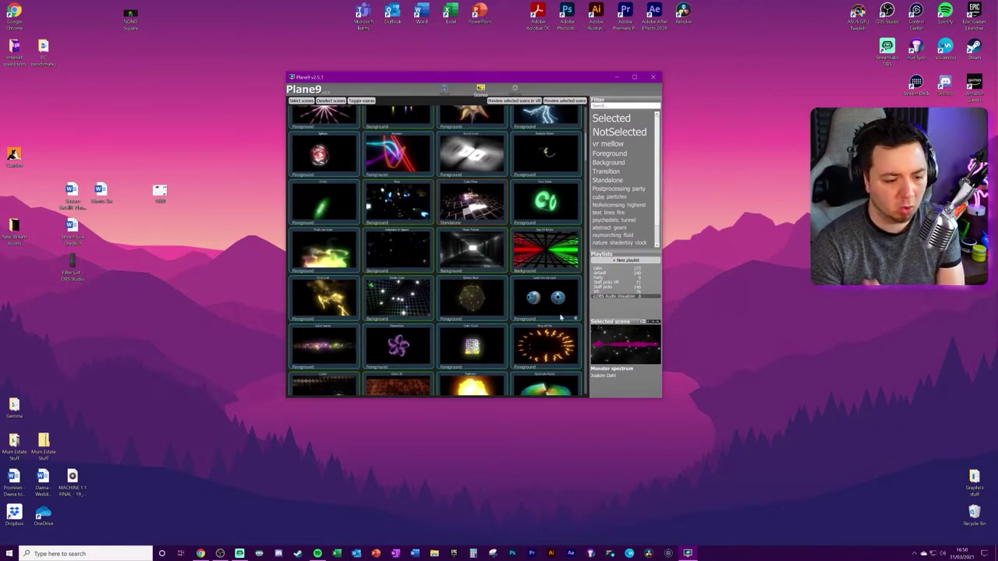
Add the LineBounce foreground scene to the SLOBS Audio Visualizer playlist.
{"action": "scroll", "coordinate": [470, 300], "scroll_direction": "up", "scroll_amount": 1}
{"action": "scroll", "coordinate": [471, 301], "scroll_direction": "up", "scroll_amount": 5}
{"action": "left_click", "coordinate": [477, 285]}
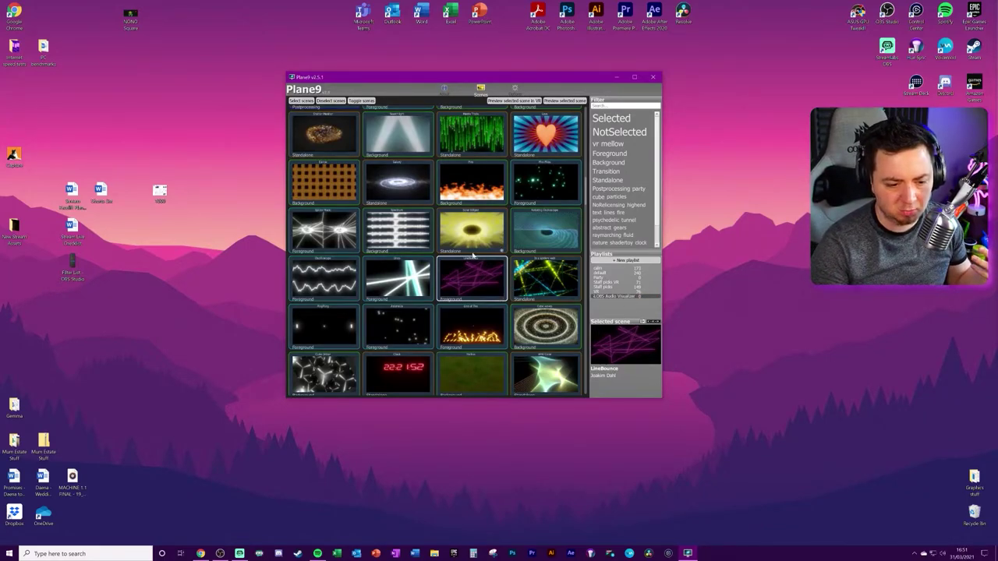
{"action": "left_click", "coordinate": [502, 298]}
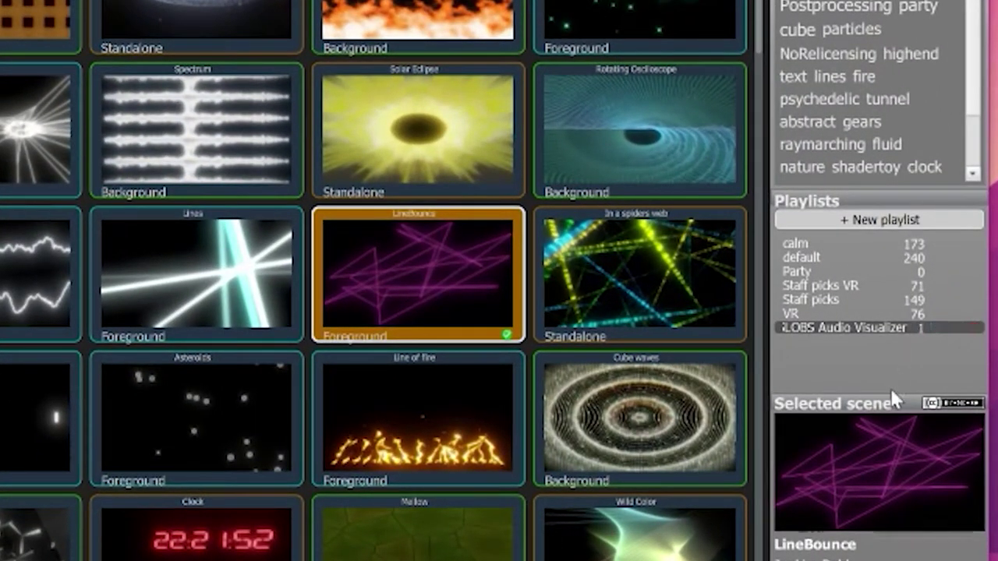
Run the SLOBS Audio Visualizer playlist in its own window and choose the Line of fire scene for it.
{"action": "mouse_move", "coordinate": [939, 326]}
{"action": "left_click", "coordinate": [935, 327]}
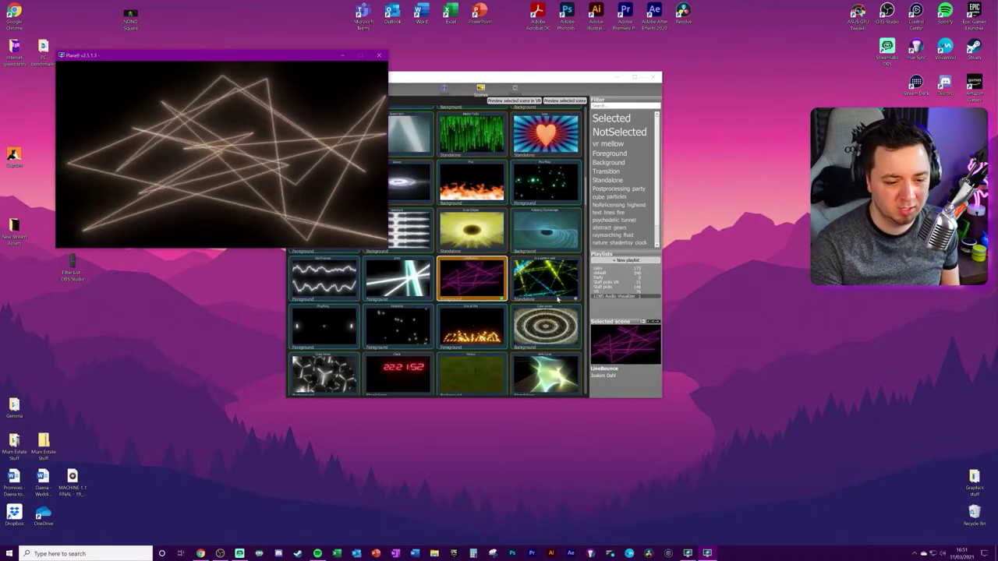
{"action": "left_click", "coordinate": [471, 327]}
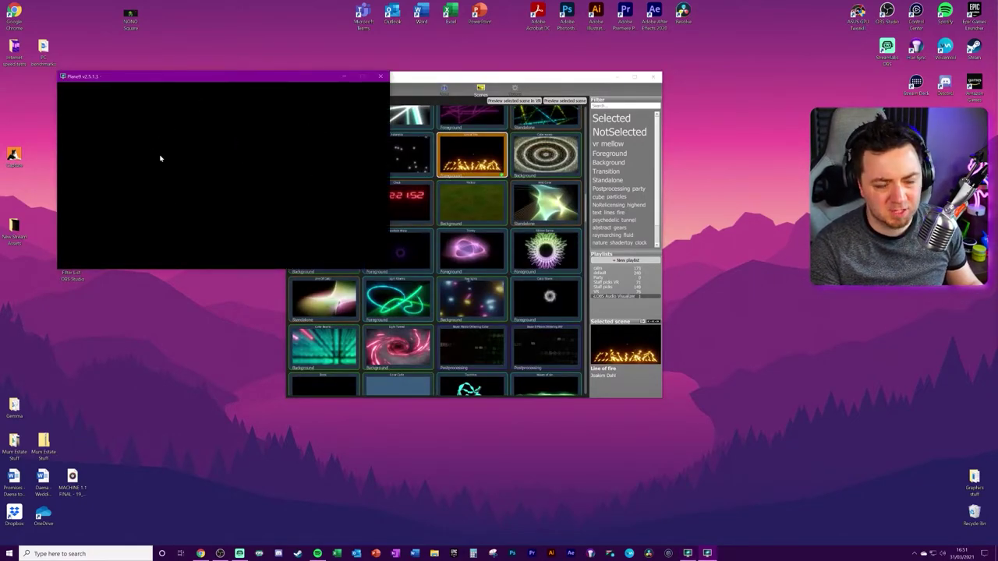
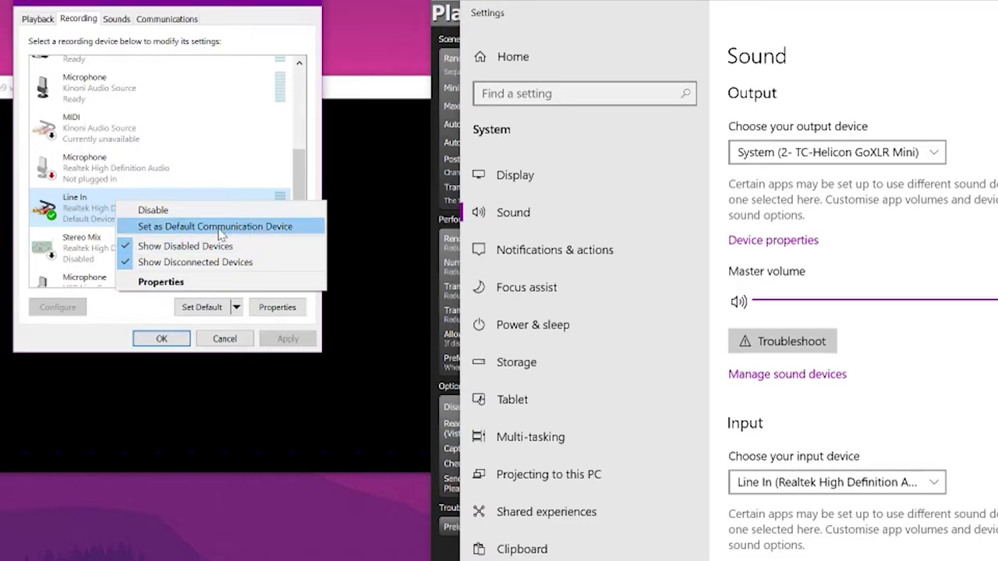
Inspect the options available for the Realtek microphone in the Windows list of recording devices.
{"action": "right_click", "coordinate": [97, 160]}
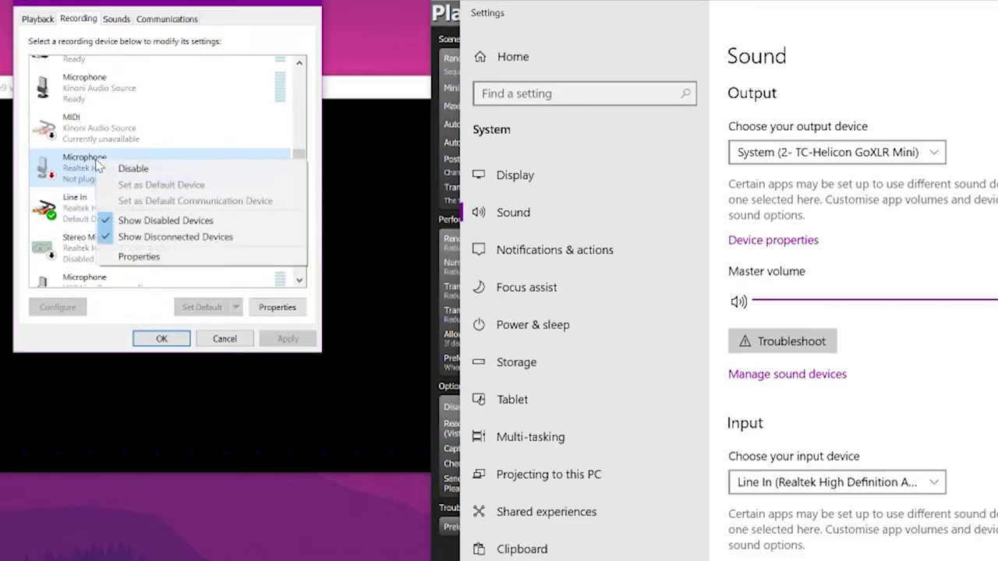
{"action": "key", "text": "Escape"}
{"action": "left_click", "coordinate": [204, 217]}
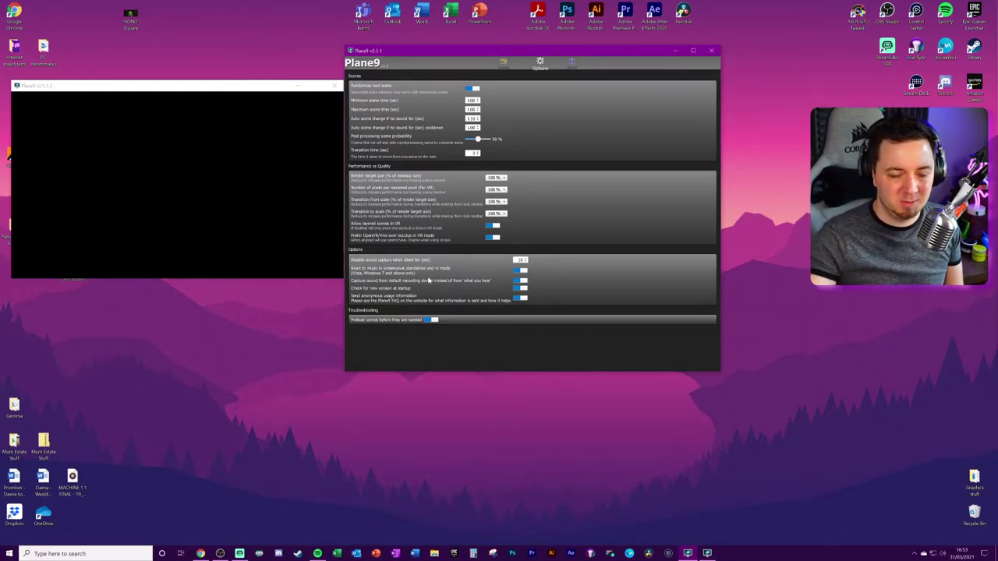
Turn off the new version check at startup and the sending of anonymous usage information.
{"action": "left_click", "coordinate": [520, 299]}
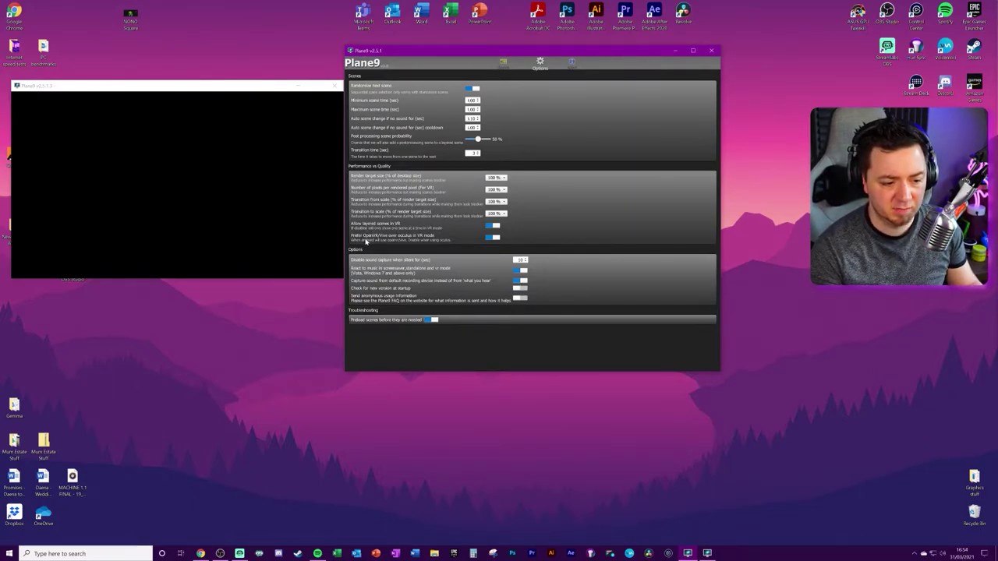
Add the Block Spectrum scene to the SLOBS Audio Visualizer playlist and remove Line of fire from it.
{"action": "left_click", "coordinate": [503, 62]}
{"action": "scroll", "coordinate": [526, 295], "scroll_direction": "up", "scroll_amount": 1}
{"action": "scroll", "coordinate": [545, 194], "scroll_direction": "down", "scroll_amount": 1}
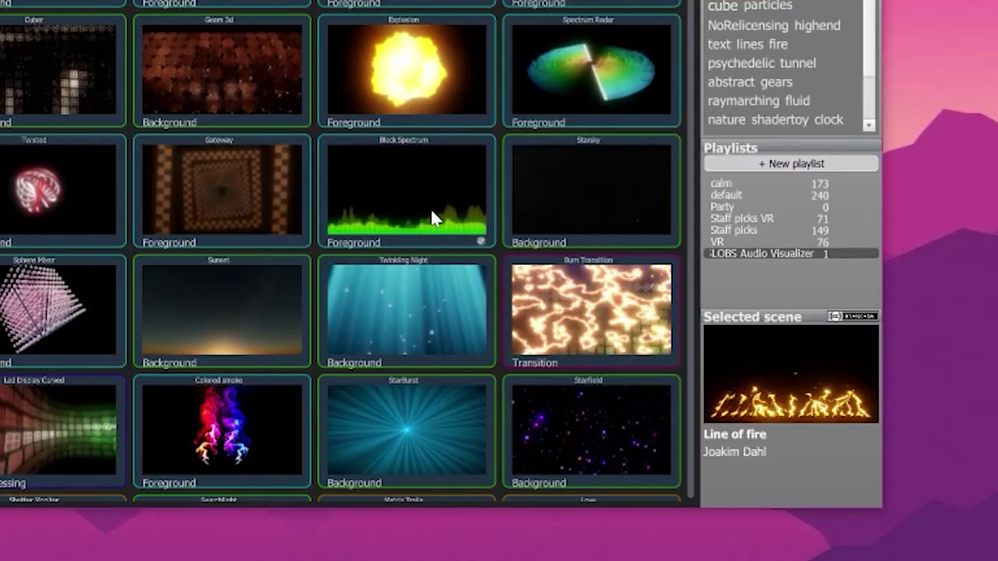
{"action": "left_click", "coordinate": [479, 240]}
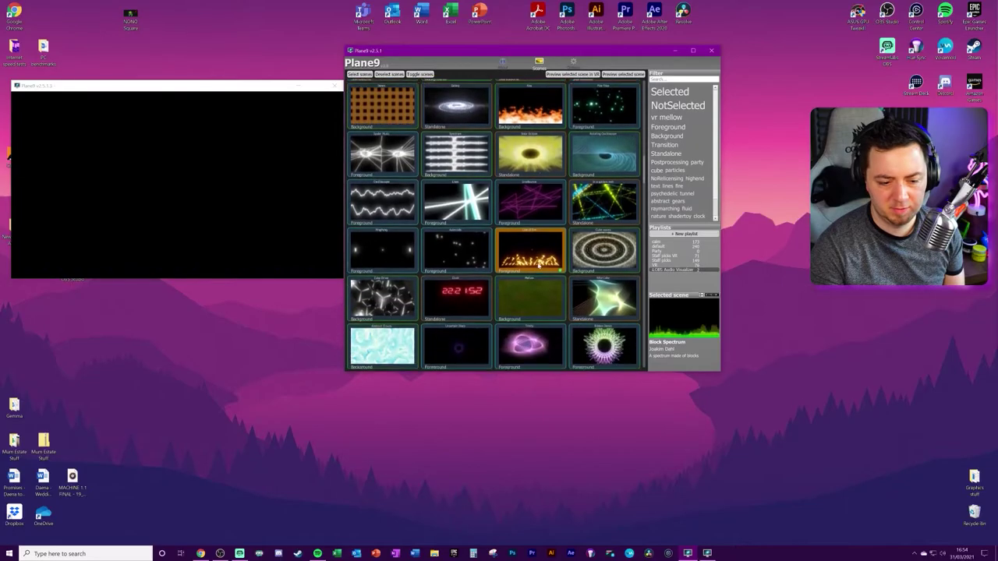
{"action": "scroll", "coordinate": [481, 4], "scroll_direction": "down", "scroll_amount": 2}
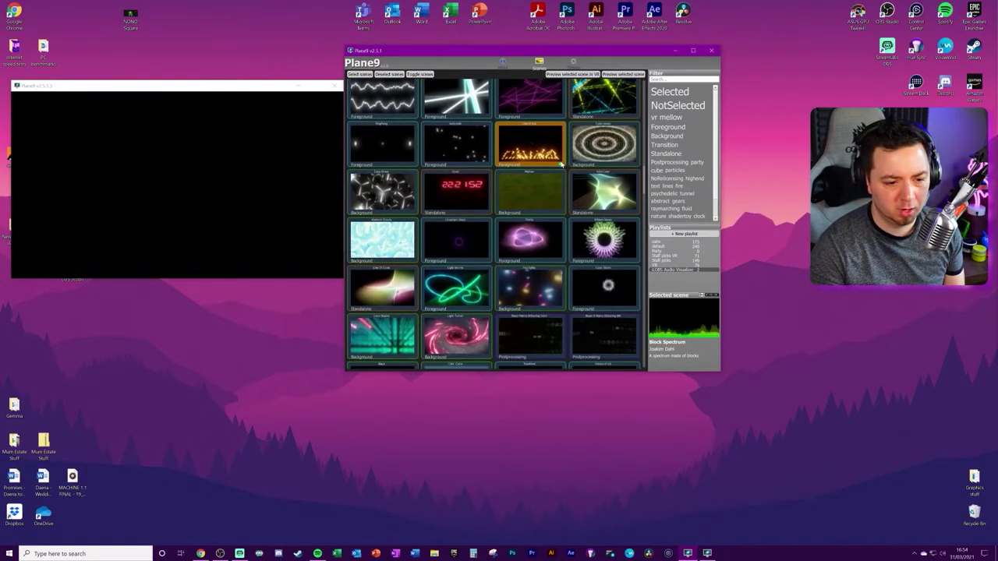
{"action": "left_click", "coordinate": [561, 166]}
Run the SLOBS Audio Visualizer playlist in its own window and move that window away from the scene library.
{"action": "scroll", "coordinate": [545, 171], "scroll_direction": "up", "scroll_amount": 7}
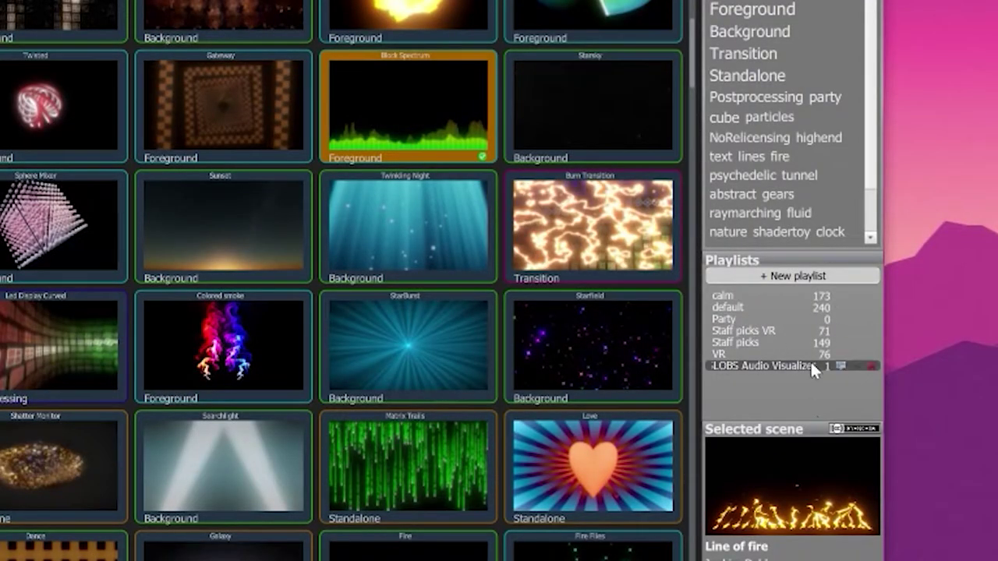
{"action": "left_click", "coordinate": [841, 363]}
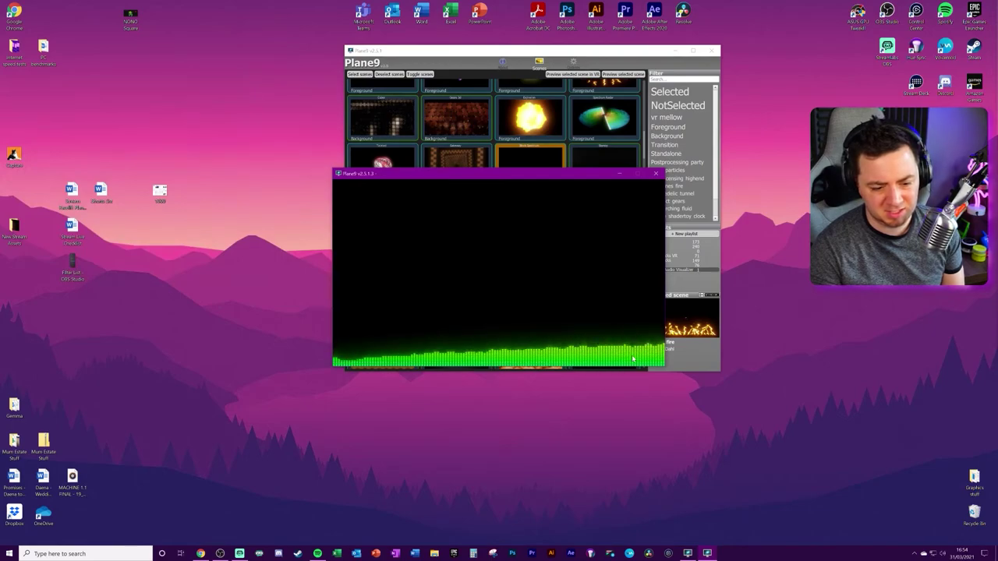
{"action": "left_click_drag", "start_coordinate": [522, 176], "coordinate": [248, 84]}
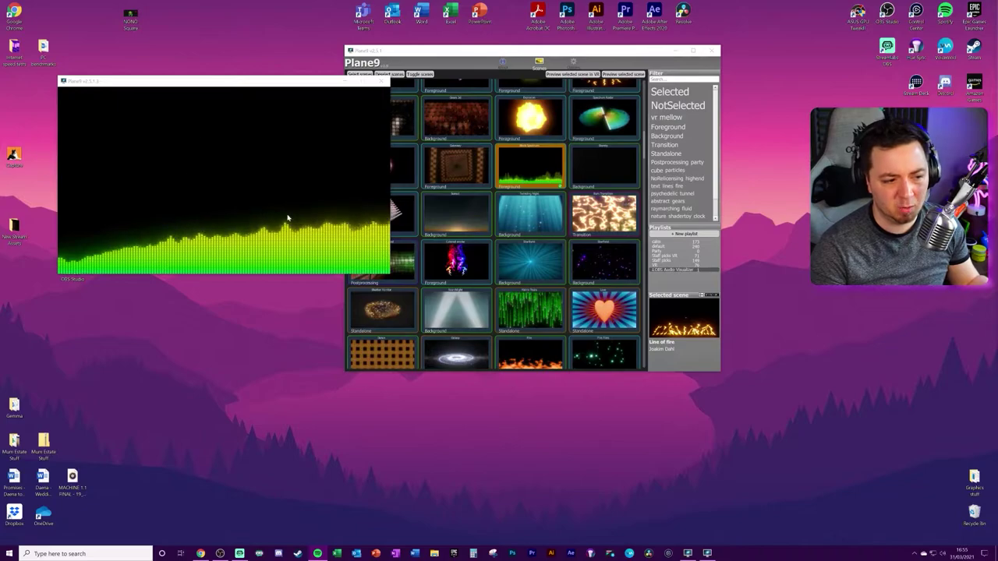
{"action": "left_click_drag", "start_coordinate": [234, 80], "coordinate": [197, 26]}
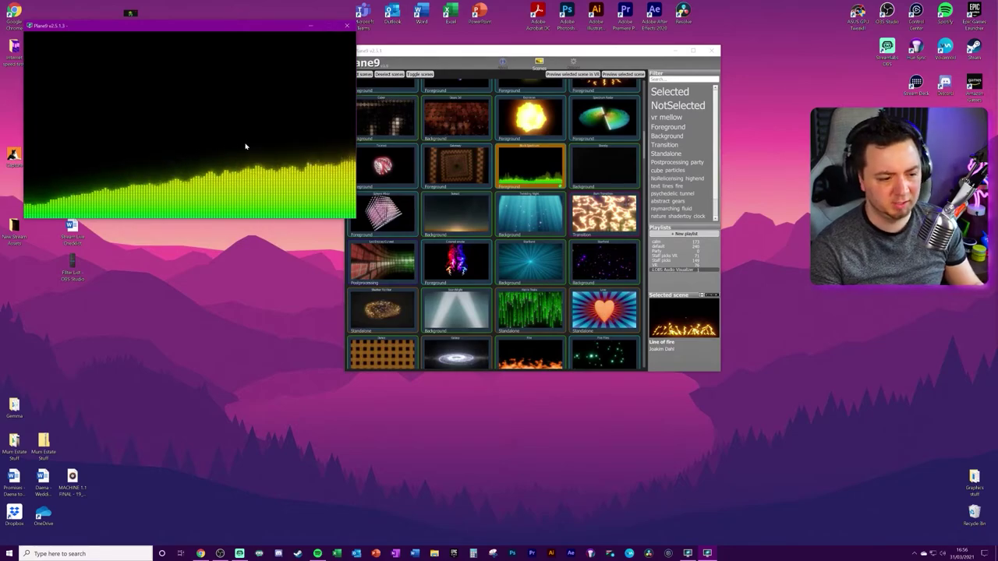
Close the main Plane9 window and reposition the running visualizer window on the desktop.
{"action": "left_click", "coordinate": [507, 51]}
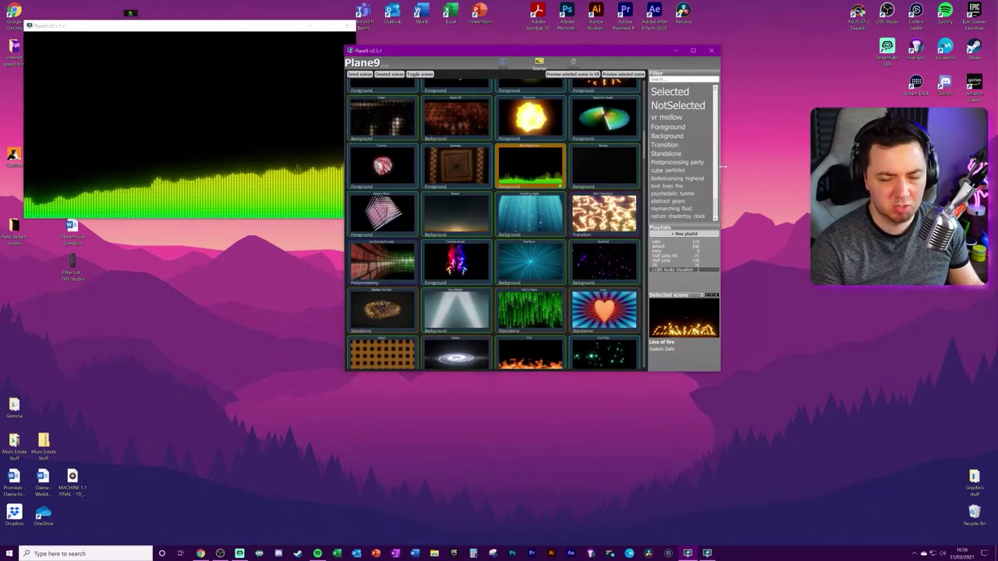
{"action": "left_click", "coordinate": [714, 55]}
{"action": "left_click_drag", "start_coordinate": [207, 28], "coordinate": [251, 19]}
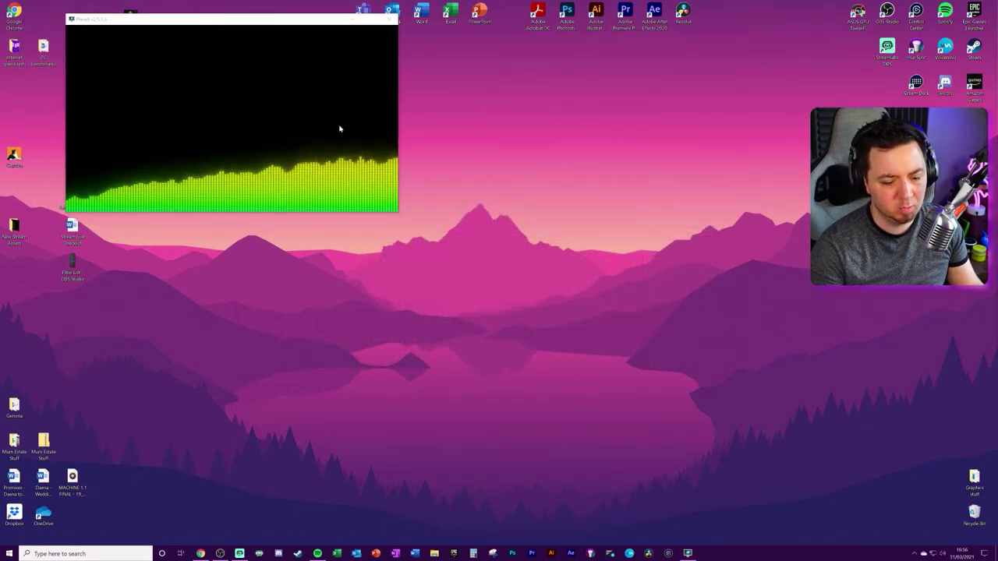
{"action": "left_click", "coordinate": [389, 19]}
Switch to Streamlabs OBS and add a new Game Capture source named Game Capture - Plane9 Audio Visualizer.
{"action": "key", "text": "alt+Tab"}
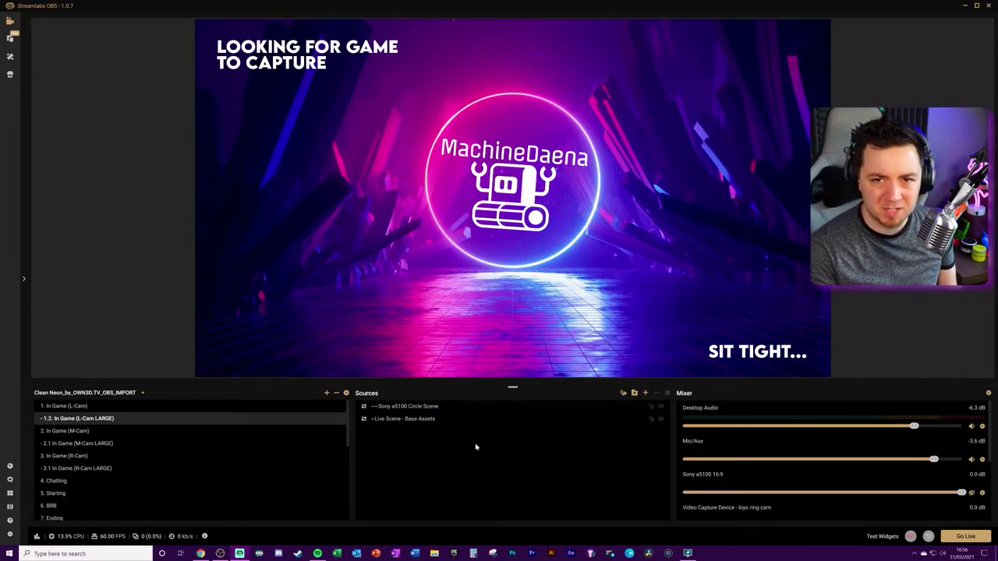
{"action": "left_click", "coordinate": [646, 395]}
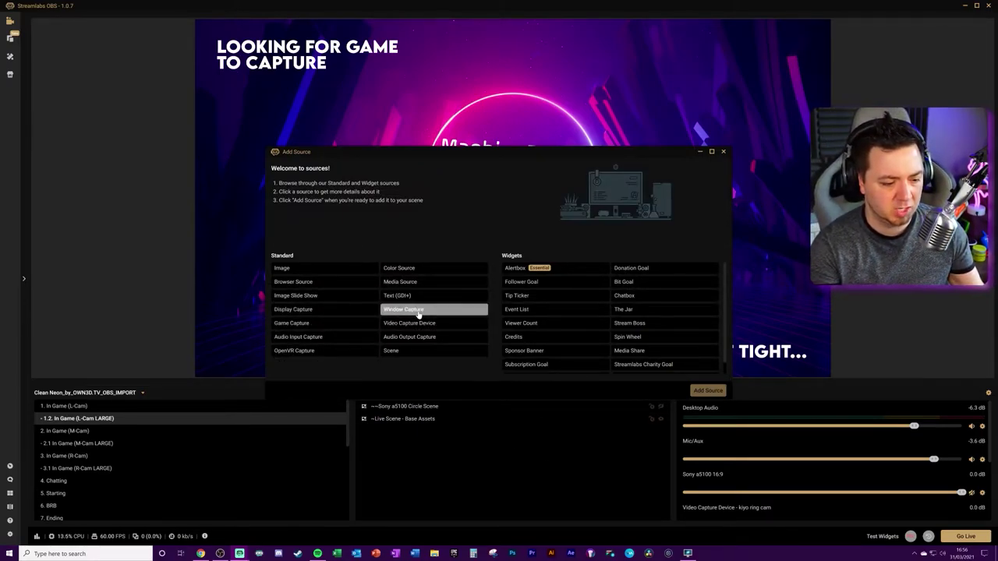
{"action": "left_click", "coordinate": [304, 323]}
{"action": "left_click", "coordinate": [708, 391]}
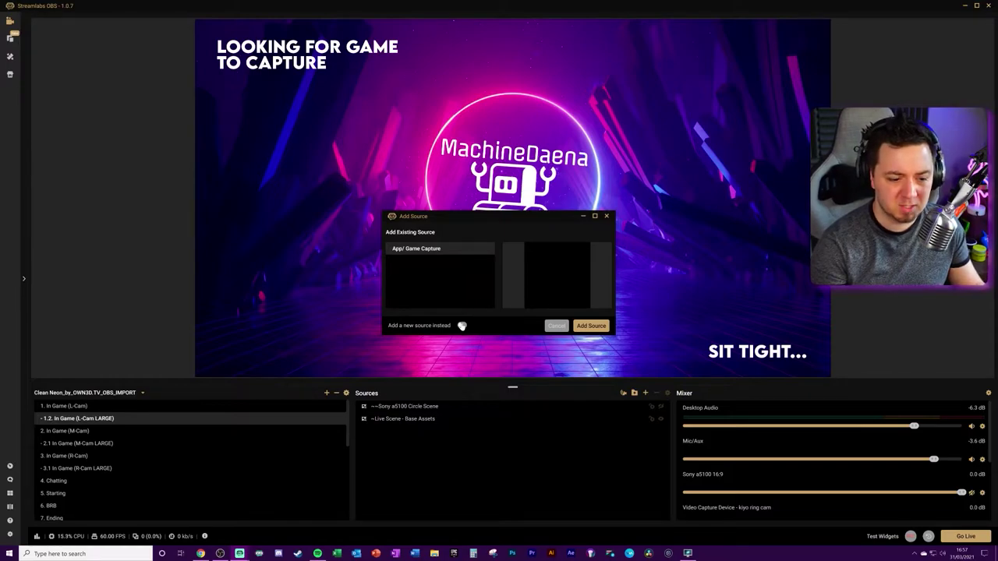
{"action": "left_click", "coordinate": [461, 326]}
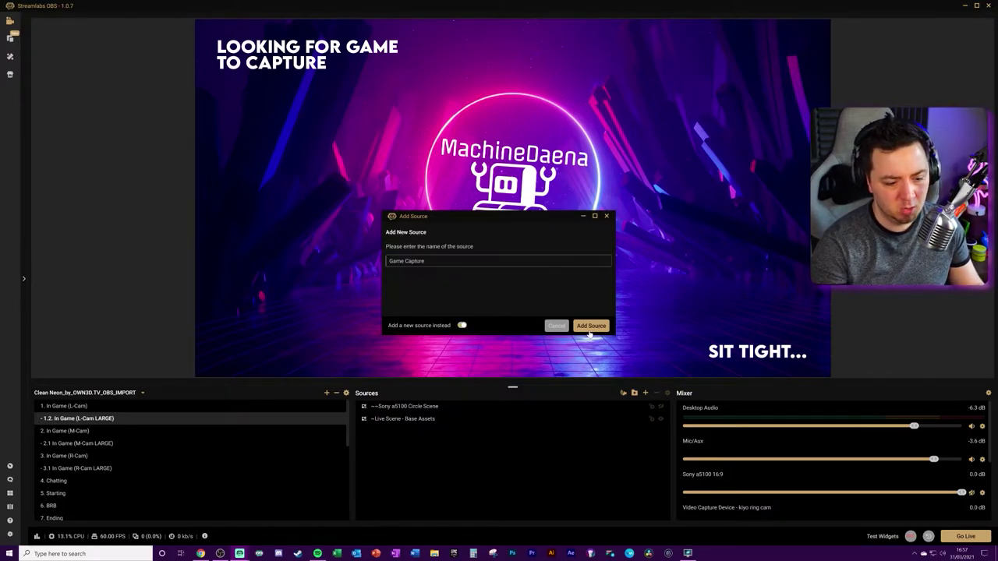
{"action": "type", "text": "- Plane9 Audio Visualizer"}
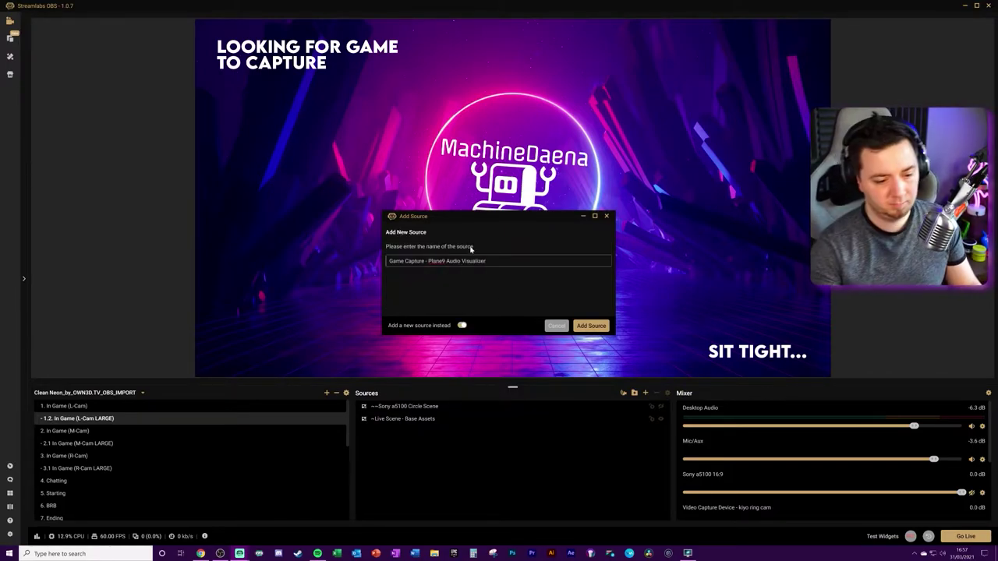
{"action": "left_click", "coordinate": [590, 326]}
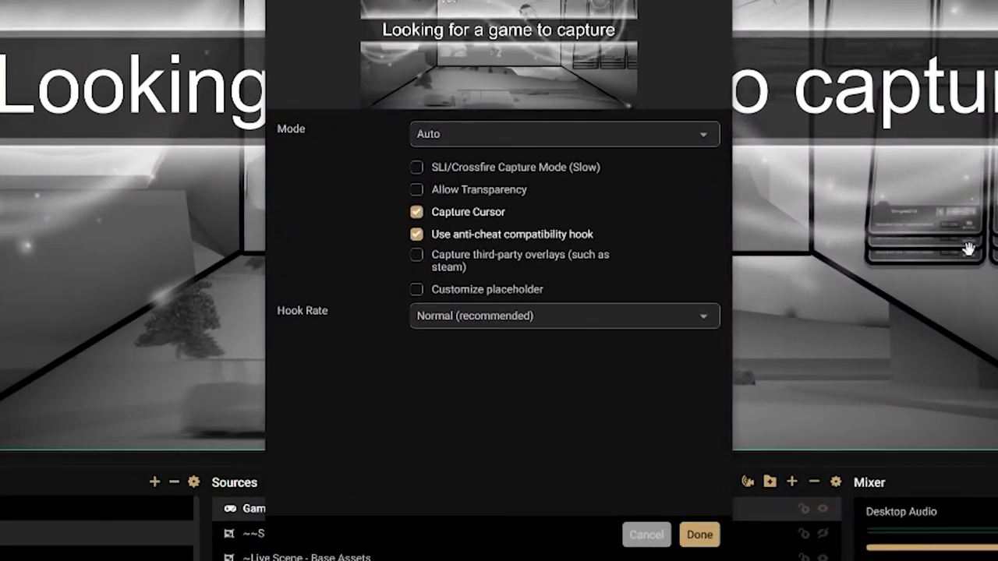
Set the game capture to Capture specific window with the [Plane9.exe]: Plane9 v2.5.1.3 window and accept the settings.
{"action": "left_click", "coordinate": [526, 140]}
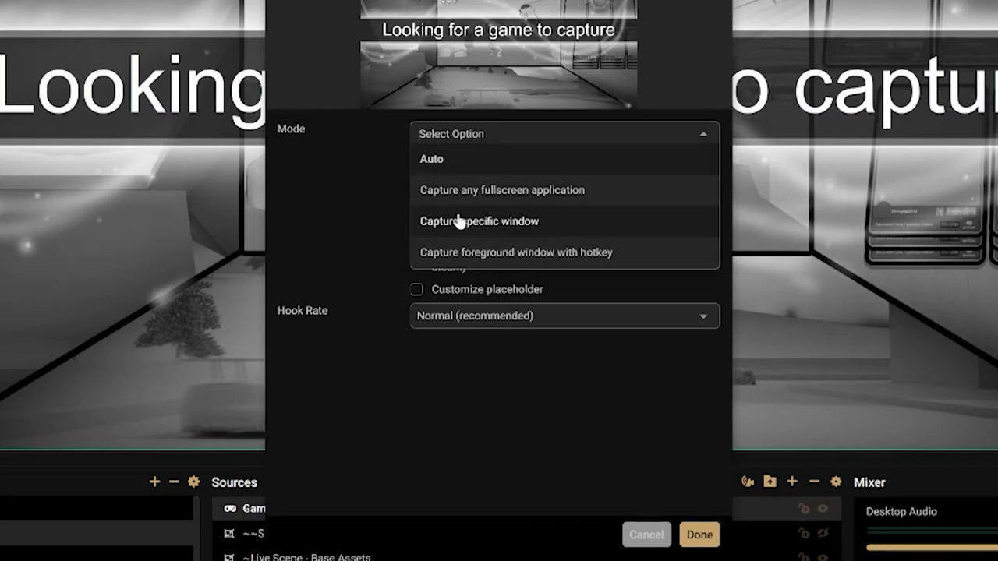
{"action": "left_click", "coordinate": [473, 264]}
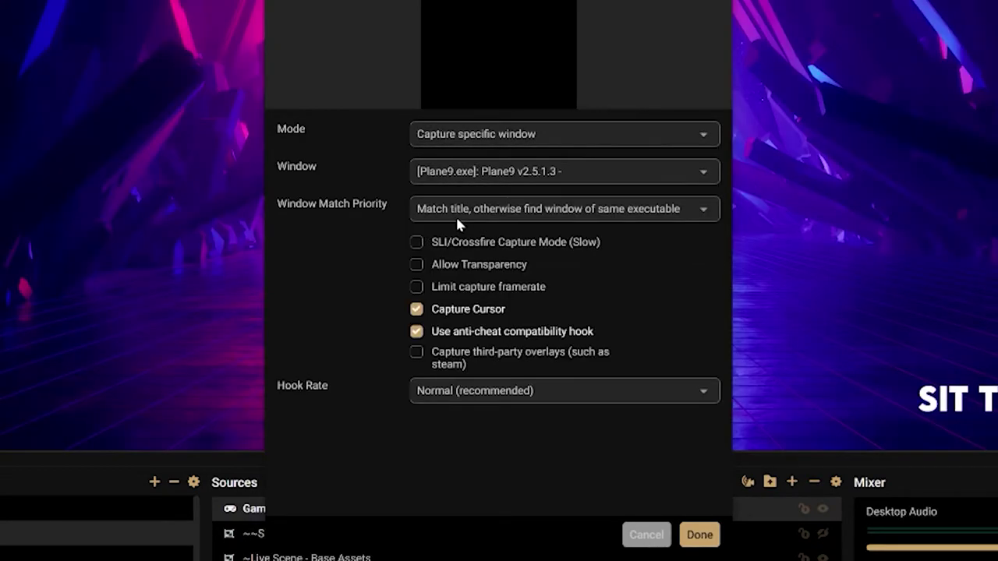
{"action": "left_click", "coordinate": [512, 170]}
{"action": "left_click", "coordinate": [584, 326]}
{"action": "left_click", "coordinate": [699, 535]}
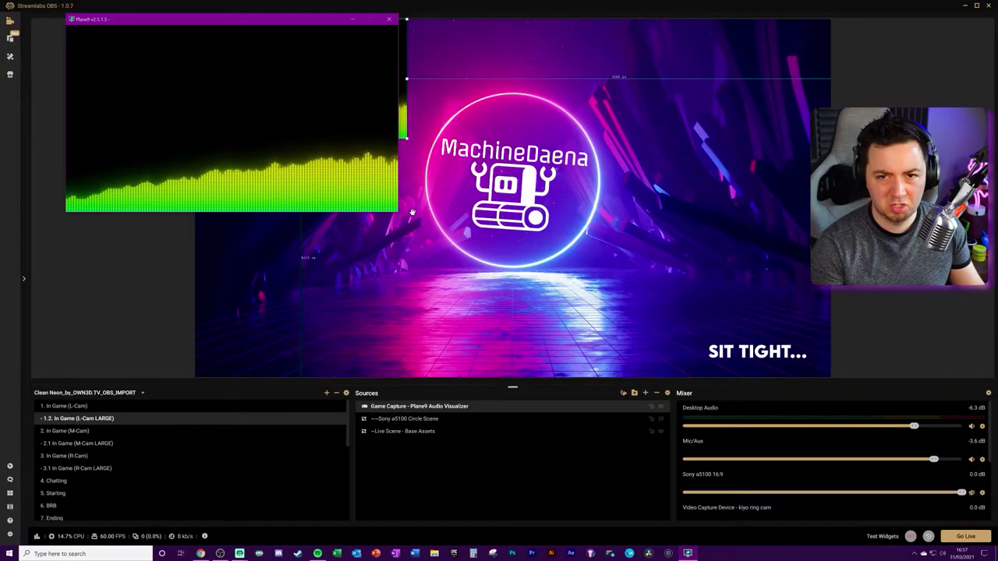
Minimize the Plane9 visualizer window, restore it, and bring Streamlabs OBS in front of it.
{"action": "left_click", "coordinate": [352, 21]}
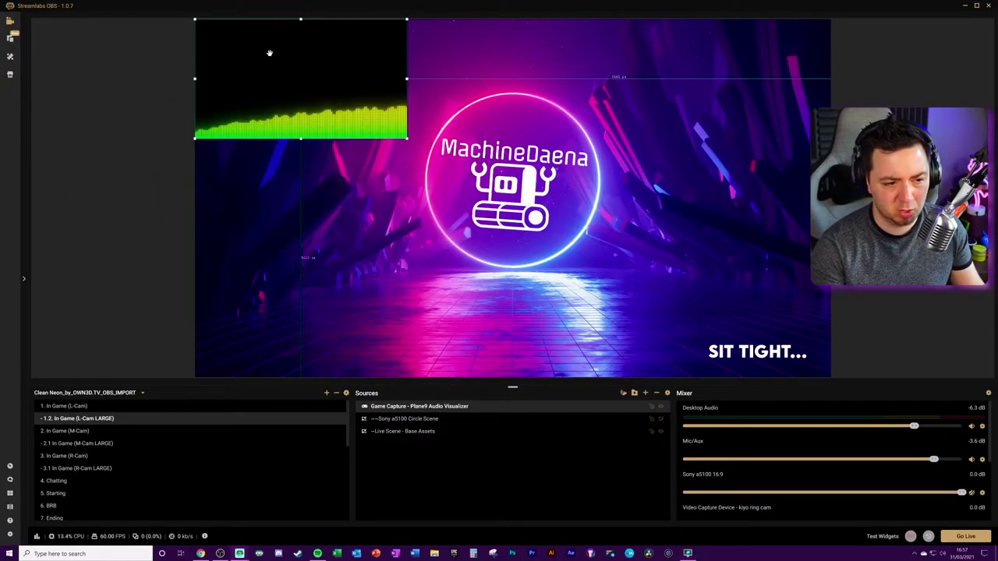
{"action": "left_click", "coordinate": [687, 554]}
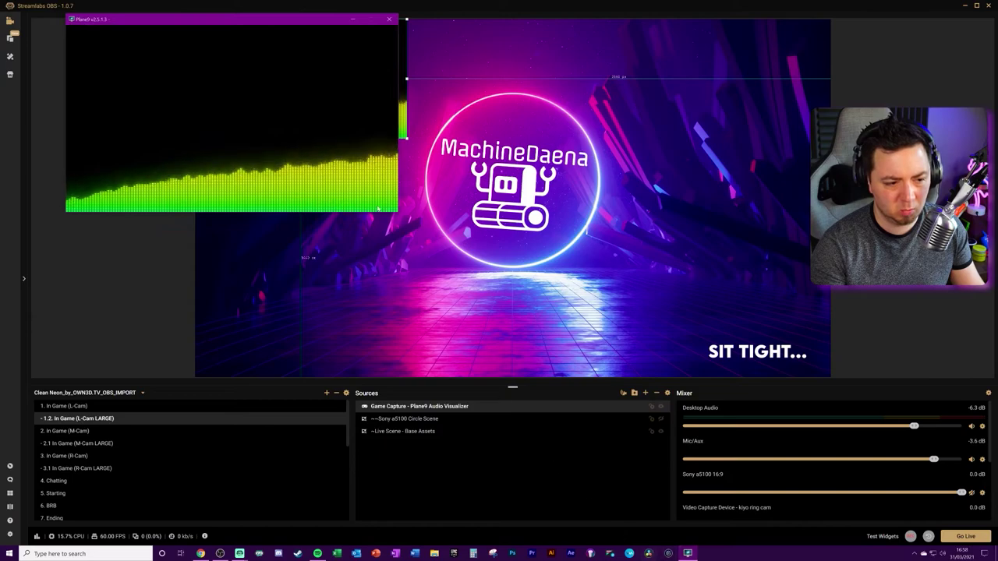
{"action": "left_click", "coordinate": [648, 4]}
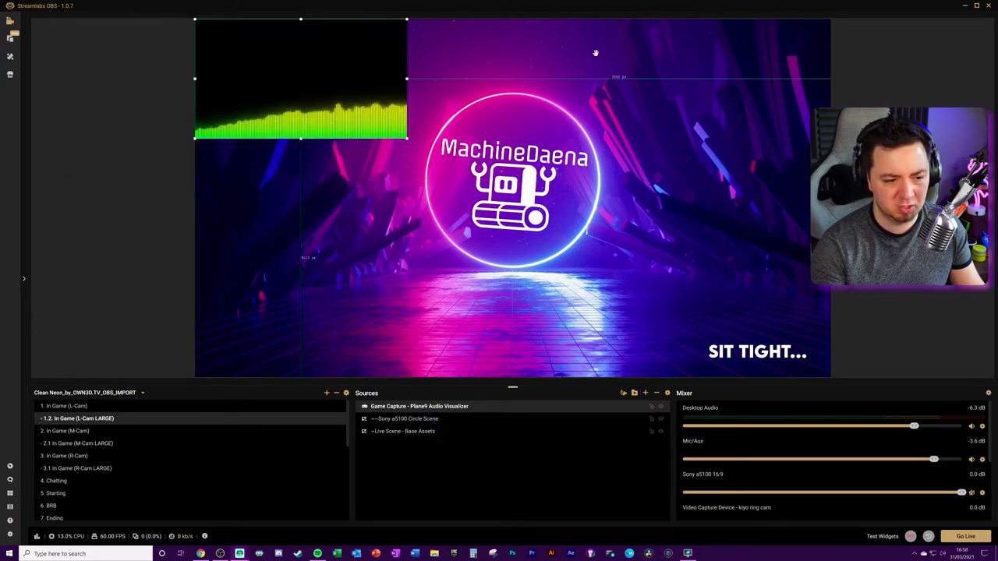
Enable Allow Transparency in the settings of the Plane9 Audio Visualizer source.
{"action": "double_click", "coordinate": [343, 164]}
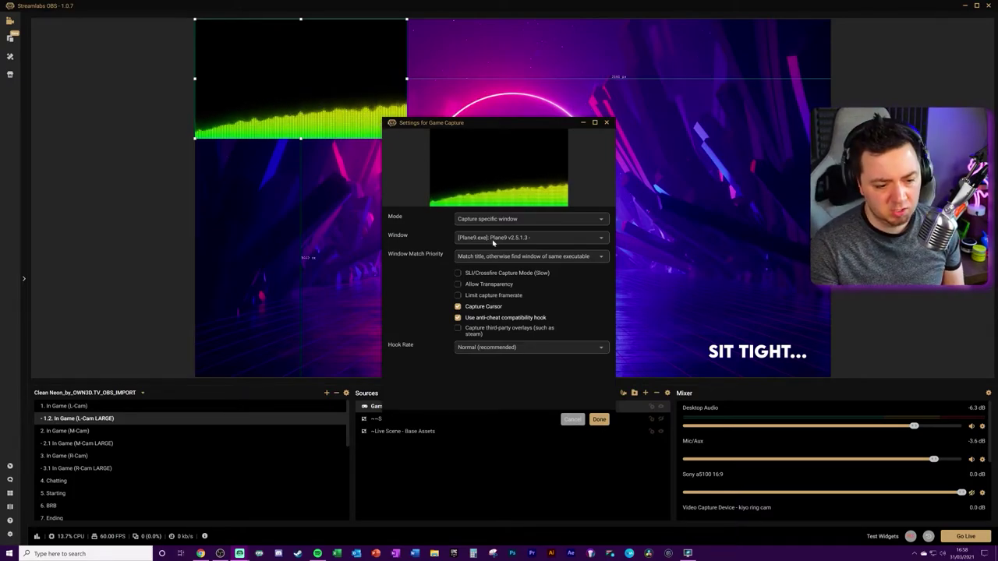
{"action": "left_click", "coordinate": [458, 285]}
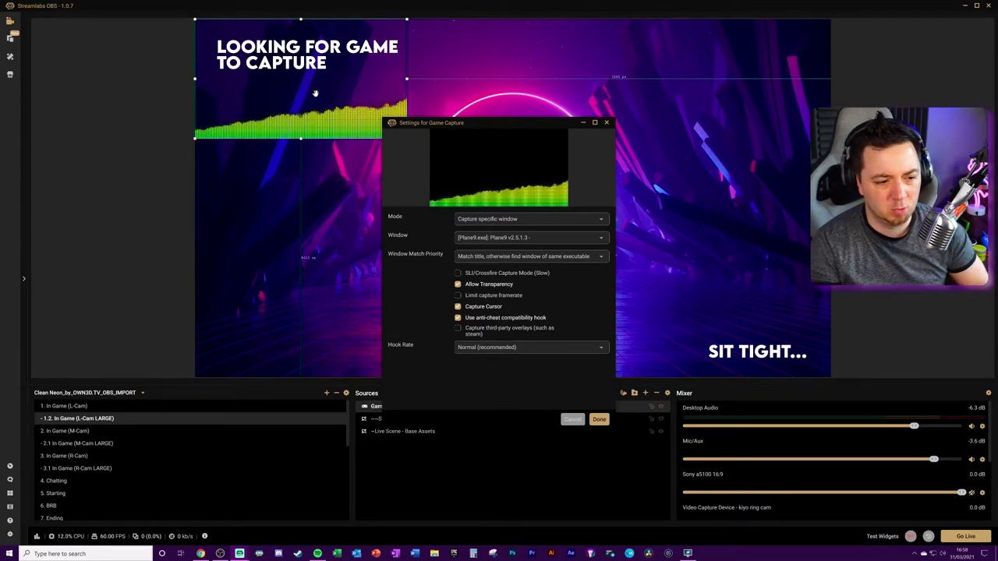
{"action": "left_click", "coordinate": [598, 420]}
Add a Chroma Key filter to the Plane9 Audio Visualizer source with Green as the key color type.
{"action": "right_click", "coordinate": [380, 266]}
{"action": "left_click", "coordinate": [368, 243]}
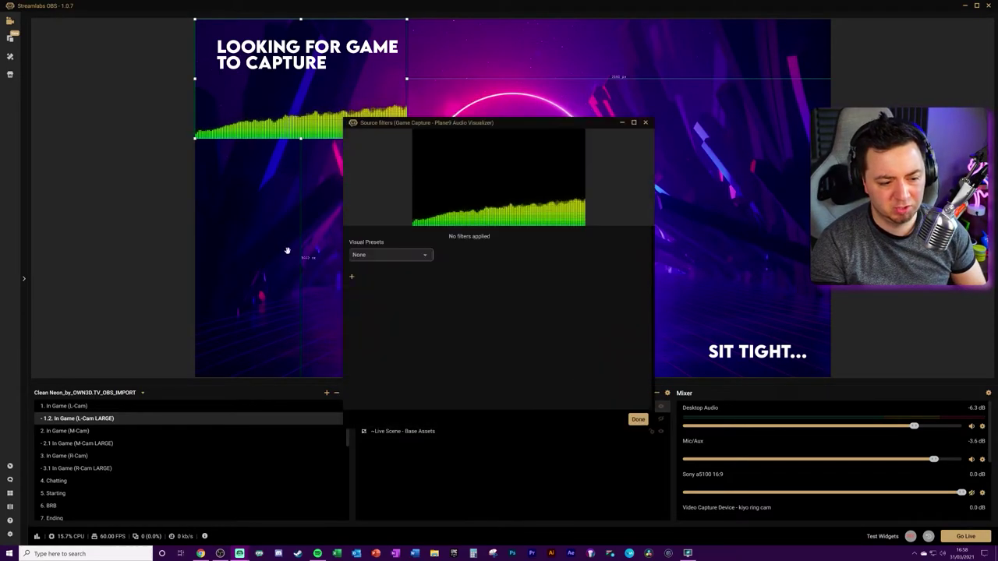
{"action": "left_click", "coordinate": [360, 266]}
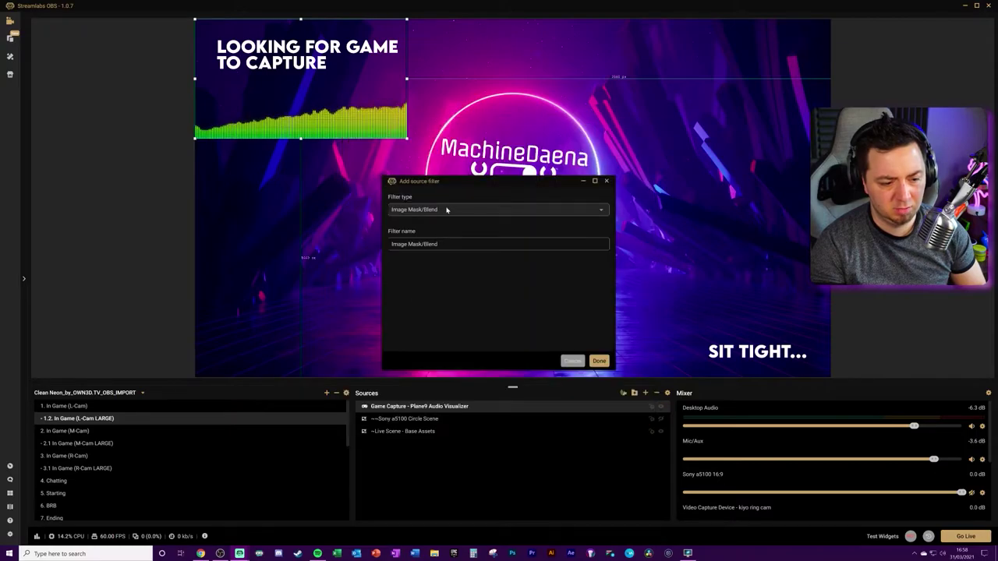
{"action": "left_click", "coordinate": [446, 210]}
{"action": "left_click", "coordinate": [426, 325]}
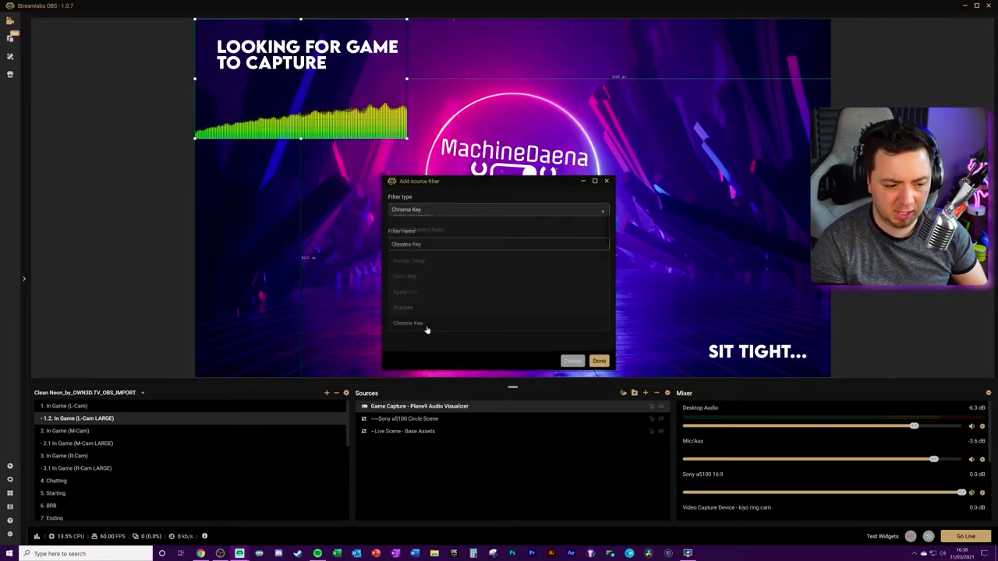
{"action": "left_click", "coordinate": [599, 361]}
{"action": "left_click", "coordinate": [577, 238]}
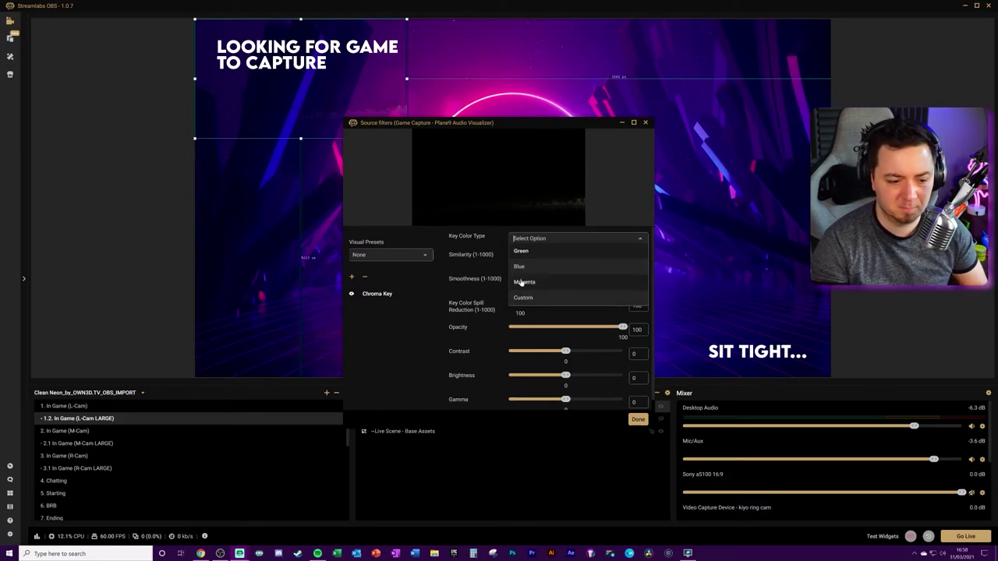
{"action": "left_click", "coordinate": [521, 251]}
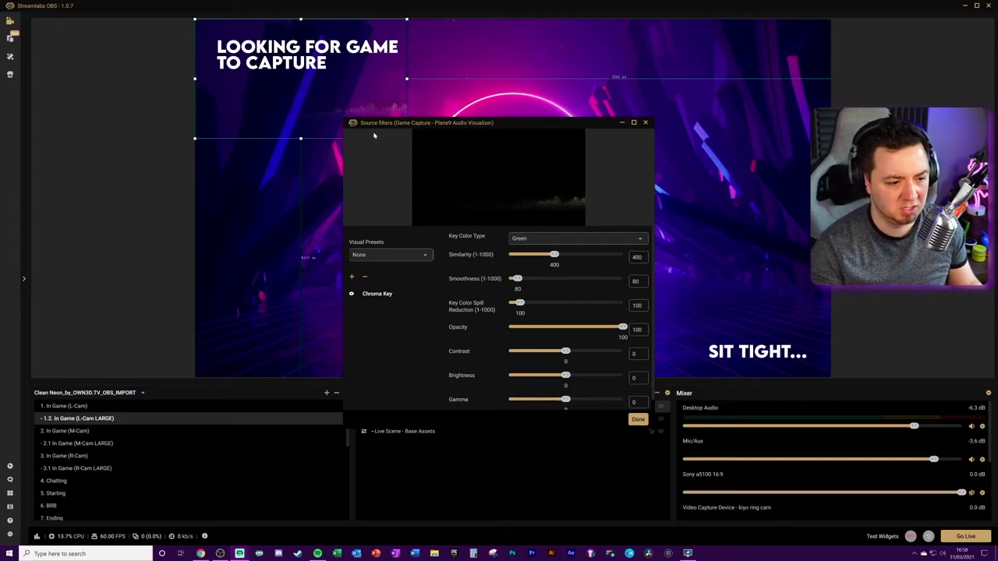
Leave the source filters and move the visualizer source from the canvas corner in toward the circular logo.
{"action": "left_click", "coordinate": [342, 141]}
{"action": "left_click_drag", "start_coordinate": [371, 120], "coordinate": [435, 183]}
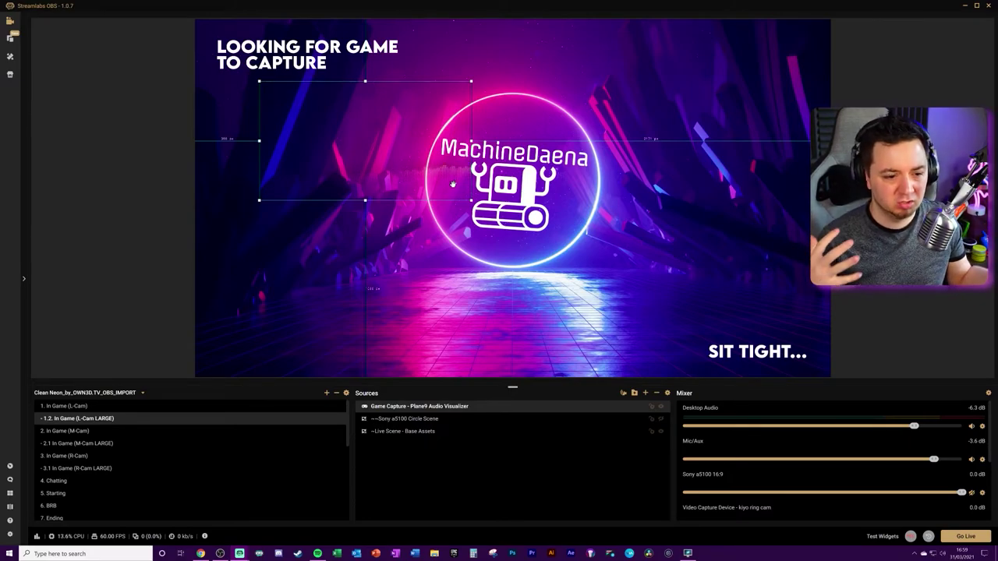
Remove the Chroma Key filter from the Plane9 Audio Visualizer source and leave its source filters.
{"action": "key", "text": "alt+Tab"}
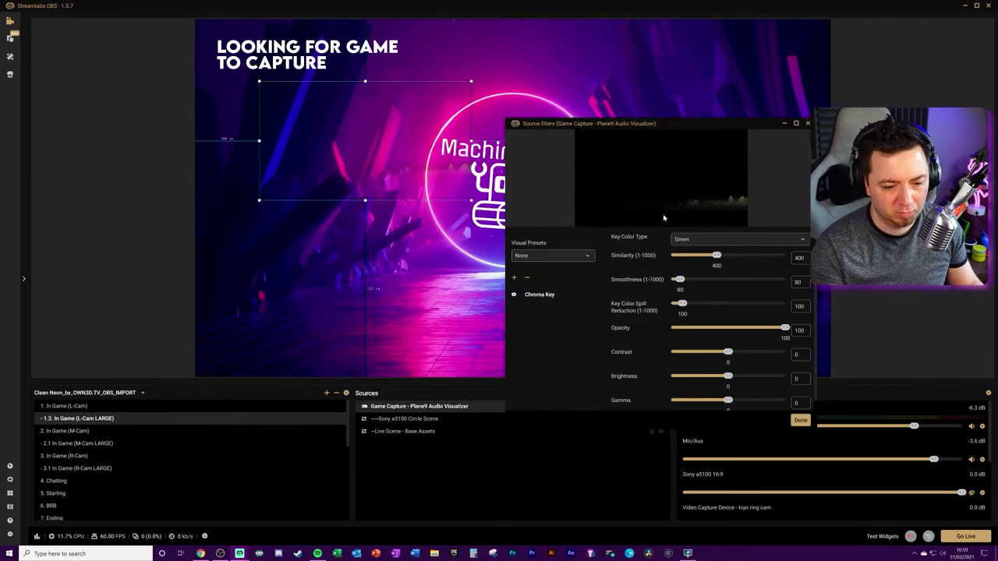
{"action": "left_click", "coordinate": [525, 278]}
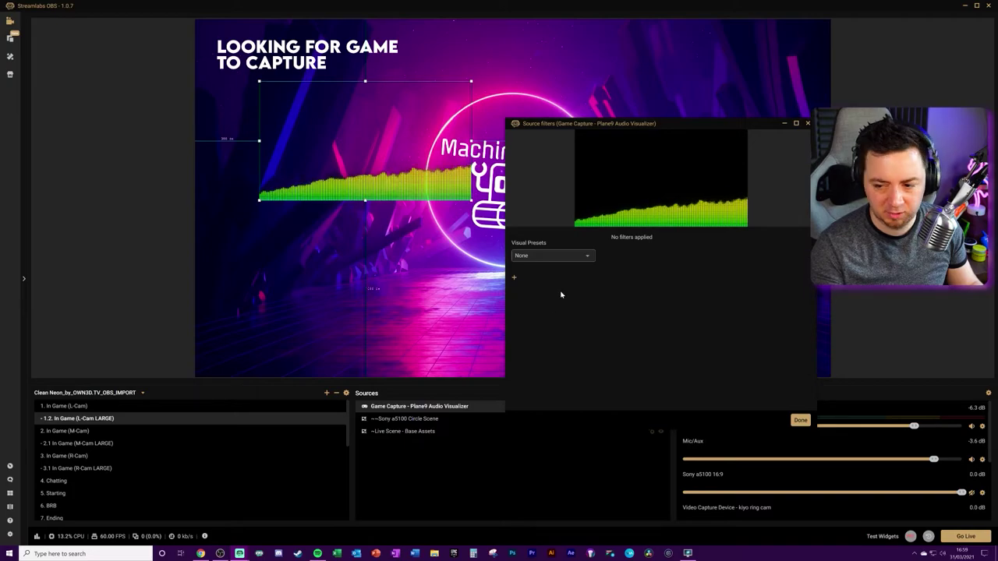
{"action": "left_click", "coordinate": [808, 123]}
Move the visualizer source to the canvas's lower-left corner and enlarge it to fill the whole canvas.
{"action": "left_click_drag", "start_coordinate": [400, 189], "coordinate": [335, 366]}
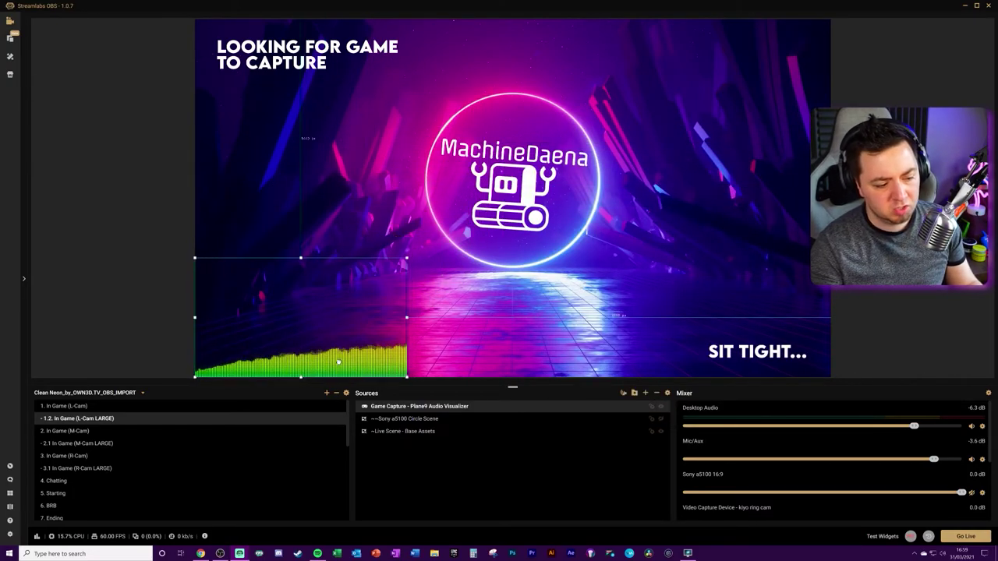
{"action": "left_click_drag", "start_coordinate": [406, 257], "coordinate": [829, 42]}
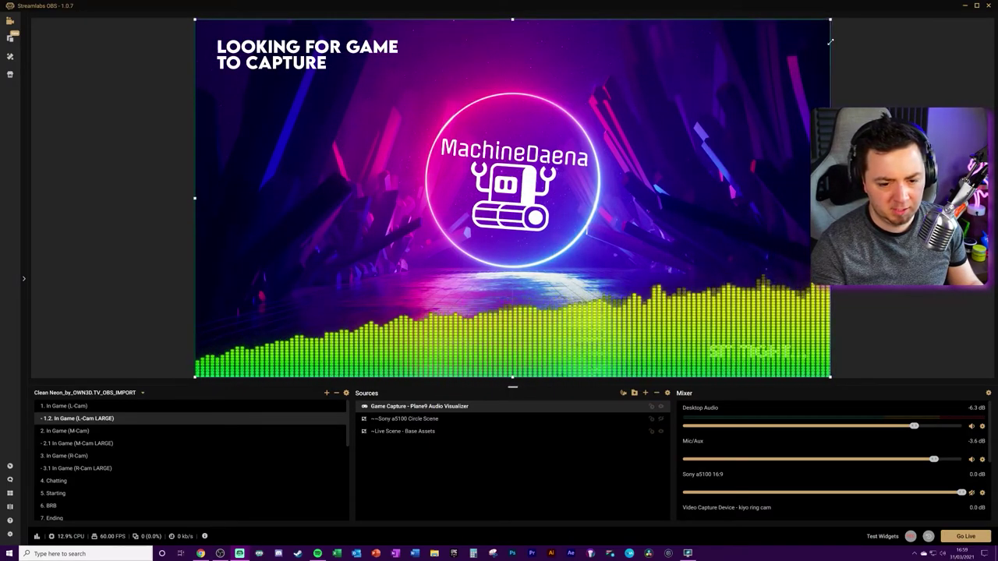
{"action": "right_click", "coordinate": [630, 90]}
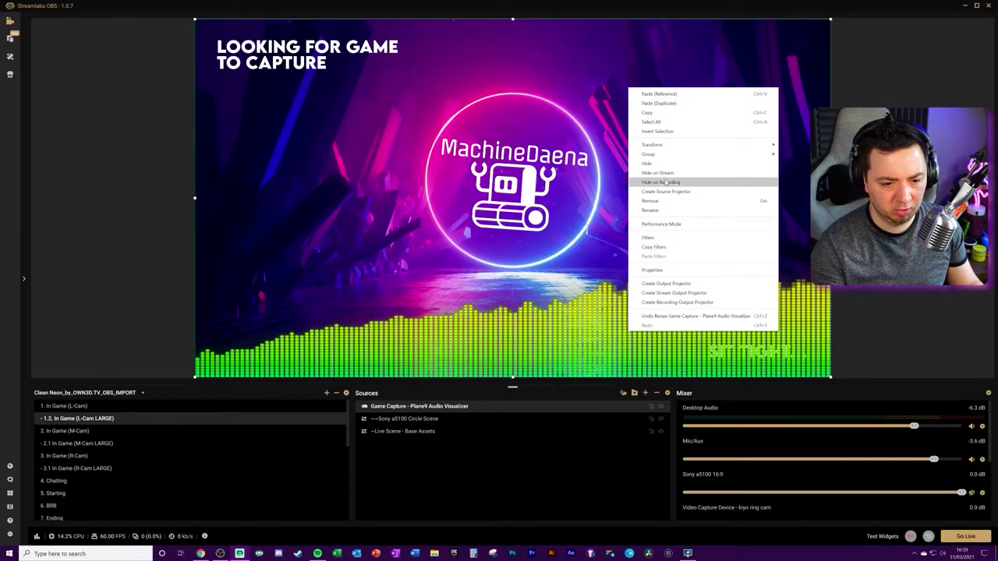
{"action": "mouse_move", "coordinate": [668, 145]}
{"action": "key", "text": "Escape"}
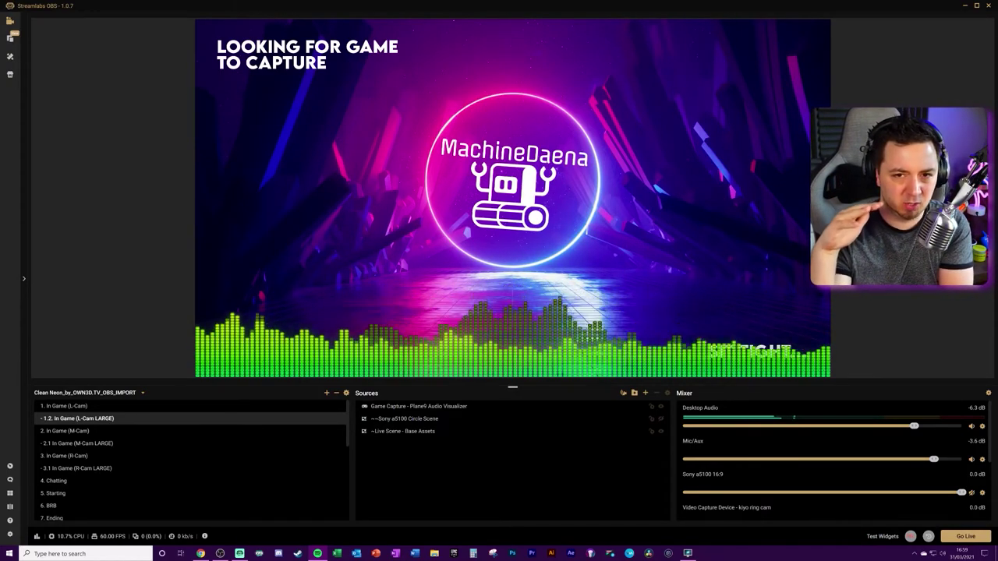
Try the Grayscale, Sepiatone and Dramatic visual presets on the Plane9 Audio Visualizer source and settle on Inverted.
{"action": "left_click", "coordinate": [457, 407]}
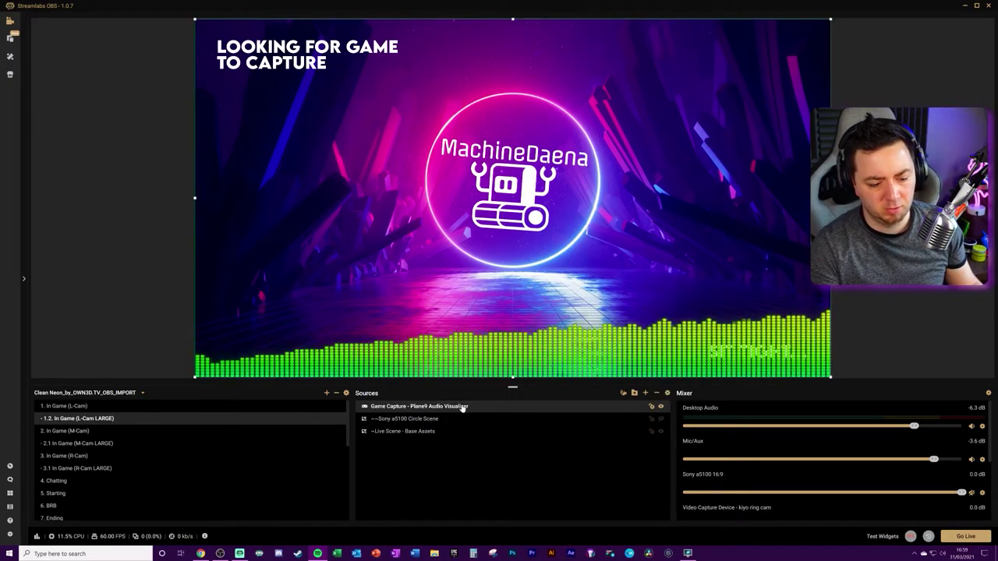
{"action": "right_click", "coordinate": [461, 406]}
{"action": "left_click", "coordinate": [508, 313]}
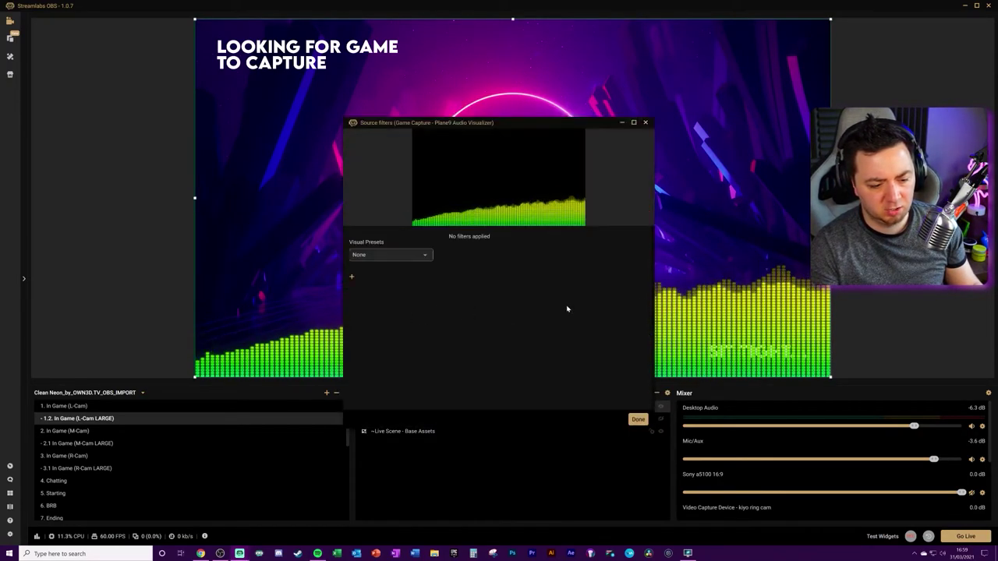
{"action": "left_click", "coordinate": [405, 258]}
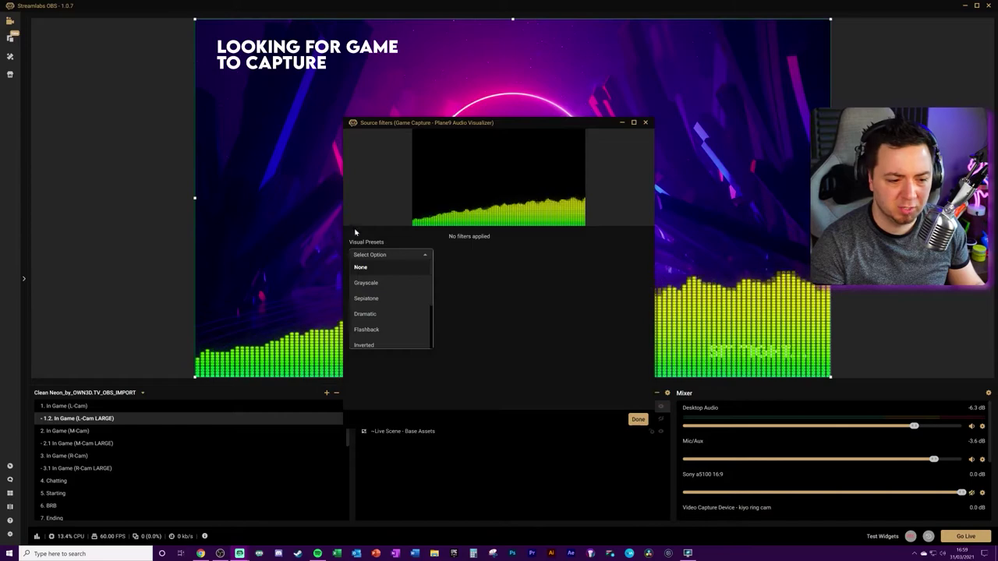
{"action": "left_click", "coordinate": [374, 284]}
{"action": "left_click", "coordinate": [394, 257]}
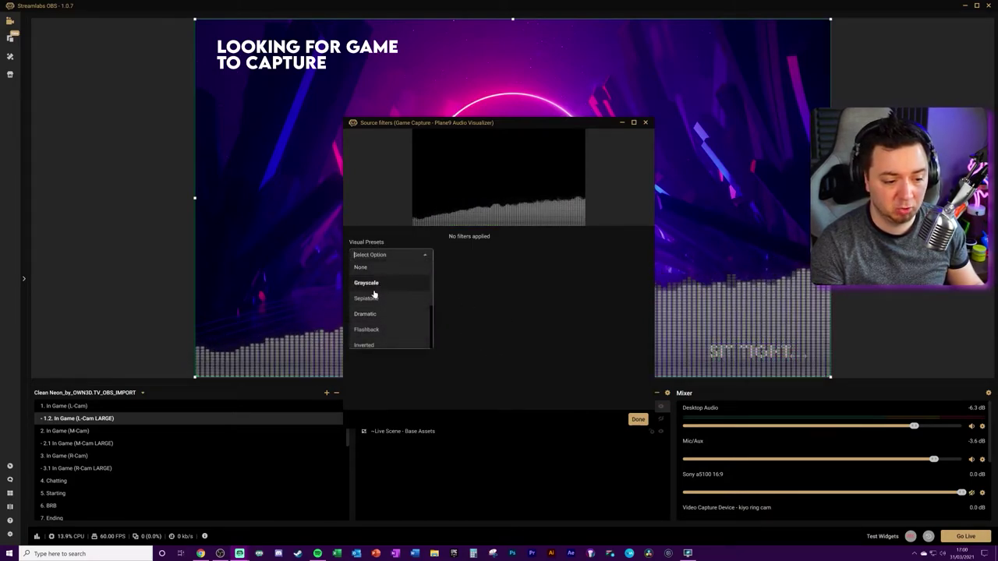
{"action": "left_click", "coordinate": [405, 299]}
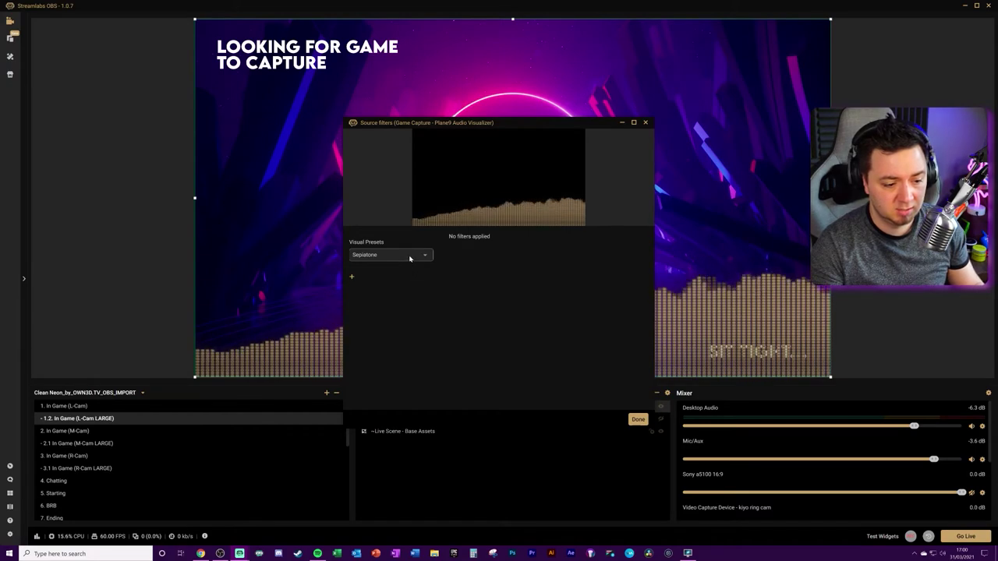
{"action": "left_click", "coordinate": [409, 258]}
{"action": "left_click", "coordinate": [385, 314]}
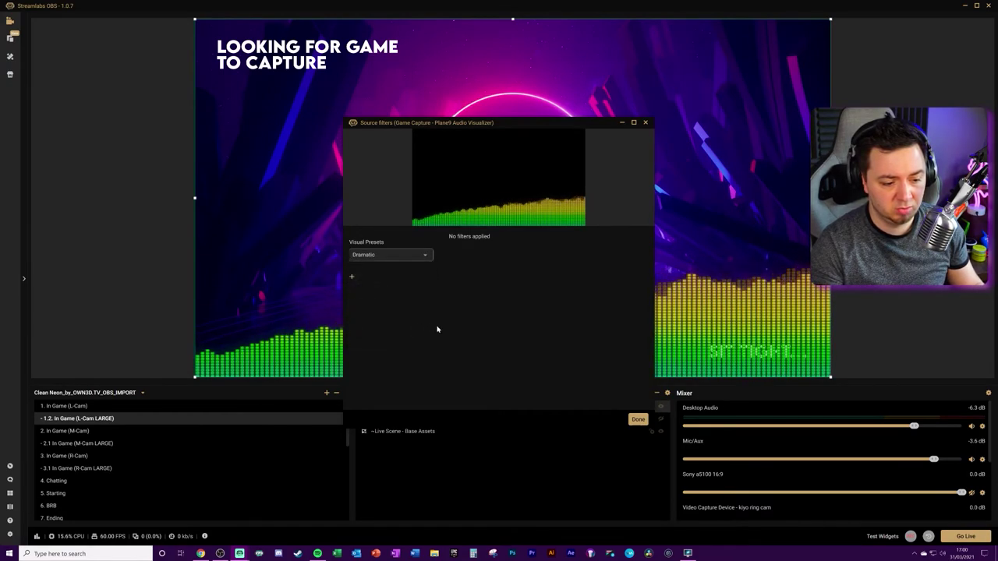
{"action": "left_click", "coordinate": [404, 260]}
{"action": "left_click", "coordinate": [382, 345]}
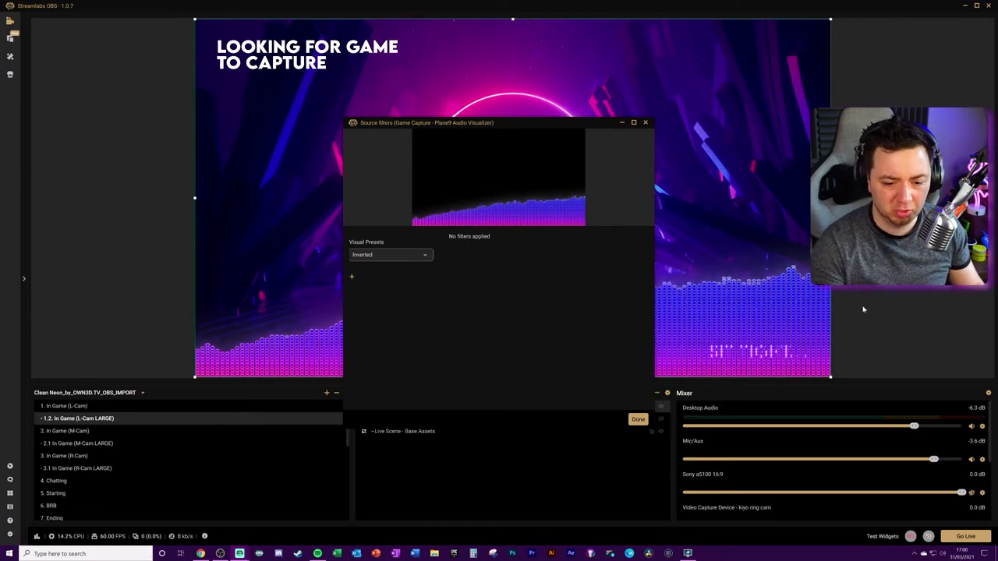
Add a Color Correction filter to the Plane9 Audio Visualizer source.
{"action": "left_click", "coordinate": [351, 278]}
{"action": "left_click", "coordinate": [452, 211]}
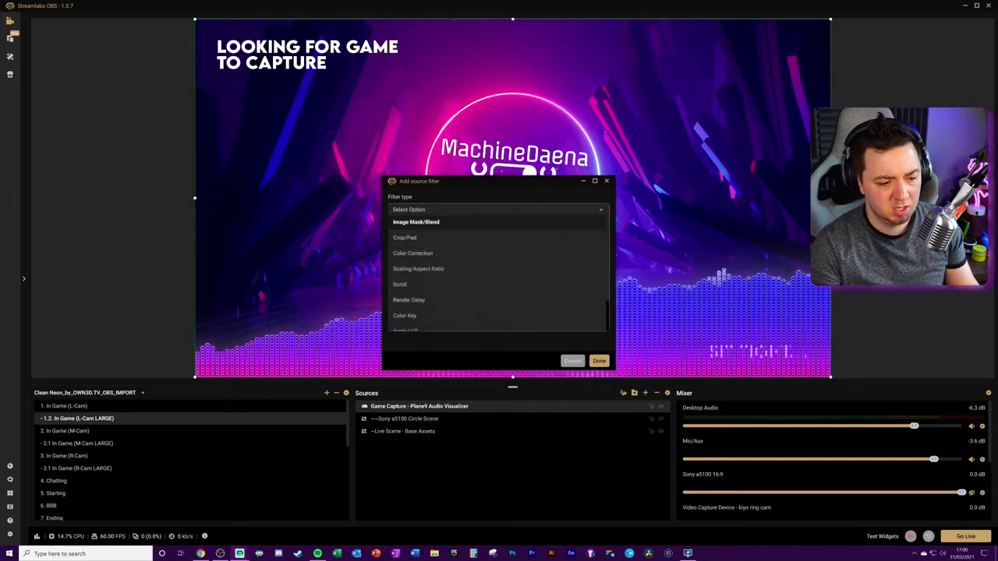
{"action": "left_click", "coordinate": [413, 213]}
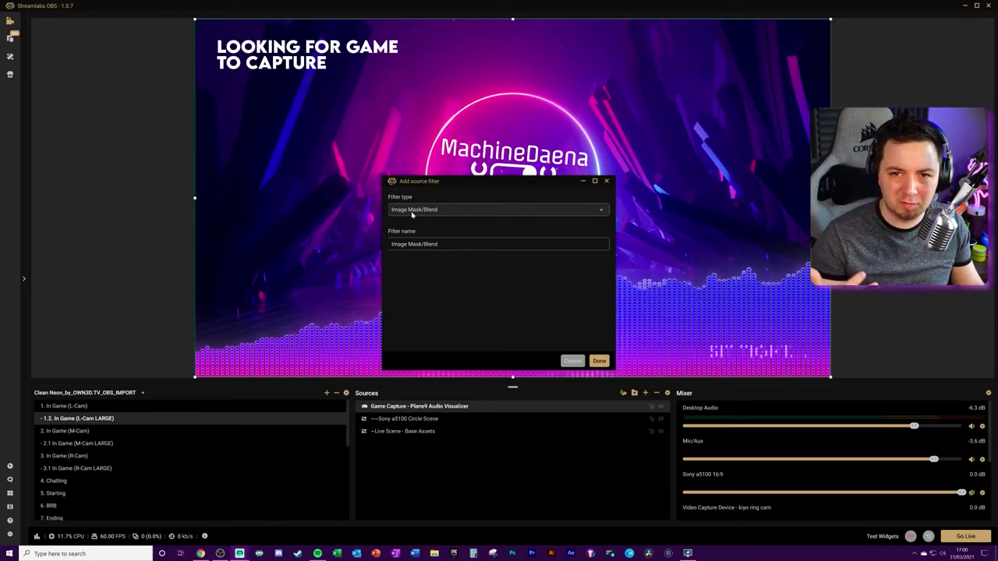
{"action": "left_click", "coordinate": [412, 213]}
{"action": "left_click", "coordinate": [423, 253]}
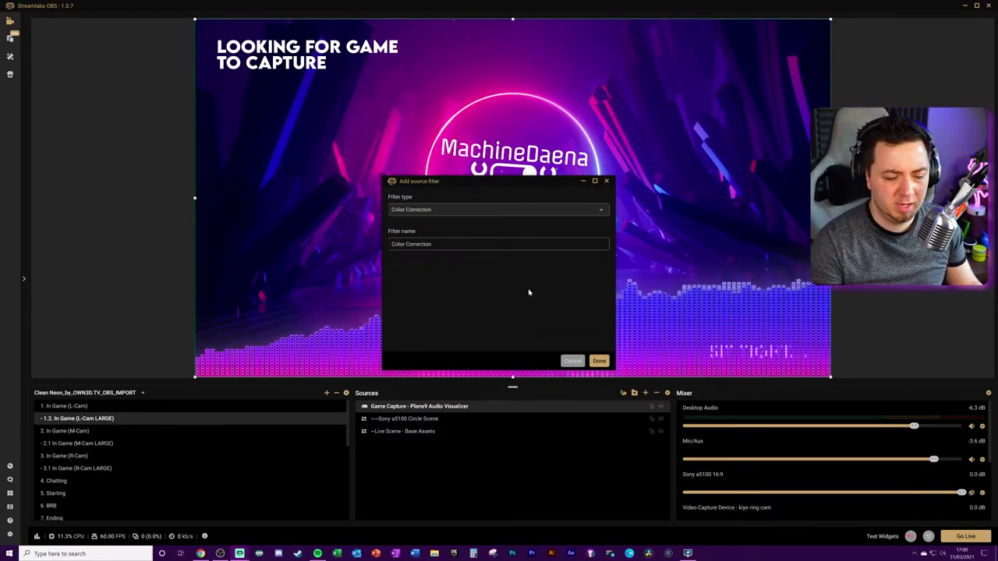
{"action": "left_click", "coordinate": [598, 361]}
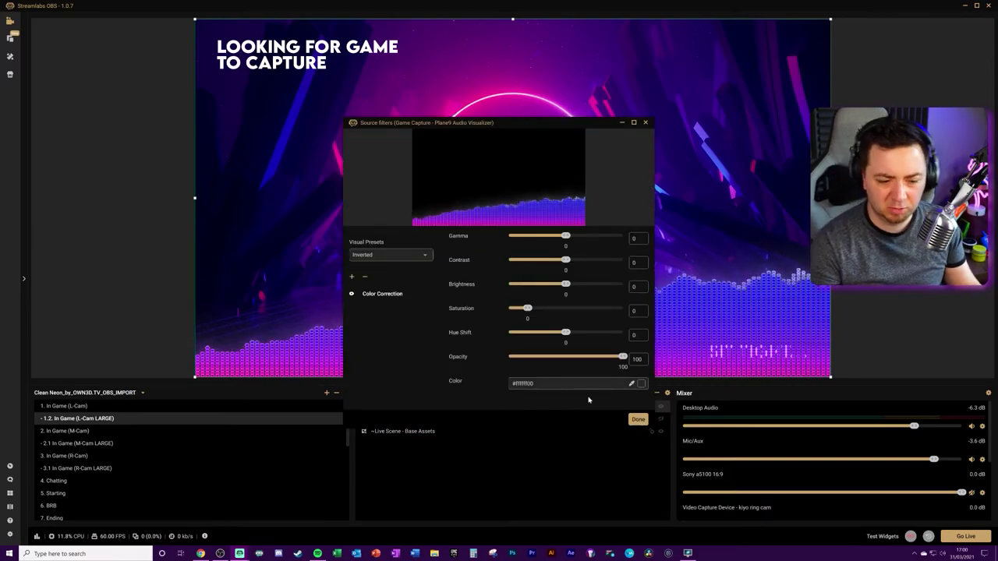
Set the Color Correction filter's opacity to 50, contrast to 0.6, brightness to 0.4, saturation to 0.81 and hue shift to -14.87.
{"action": "left_click_drag", "start_coordinate": [543, 125], "coordinate": [270, 100]}
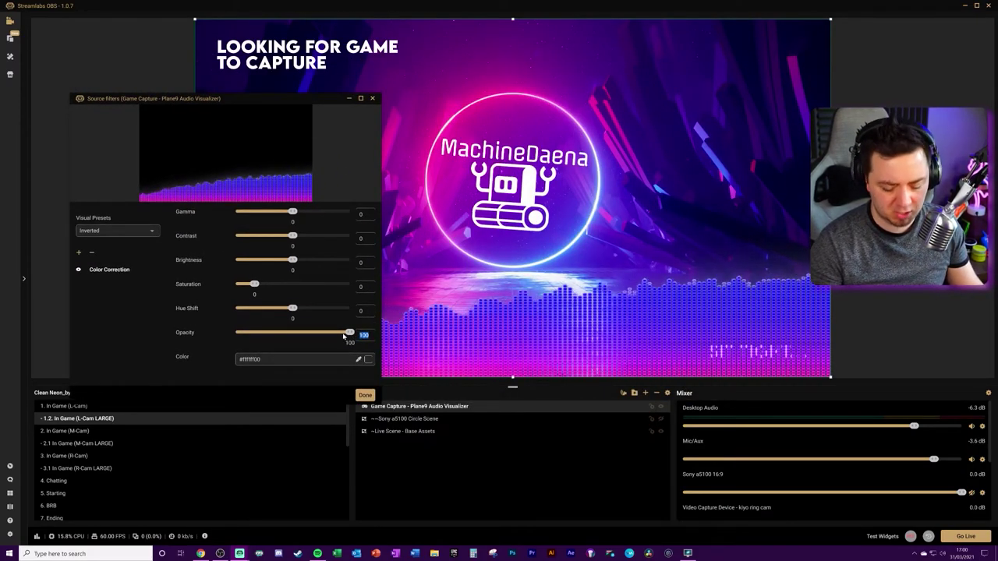
{"action": "left_click_drag", "start_coordinate": [350, 332], "coordinate": [293, 332]}
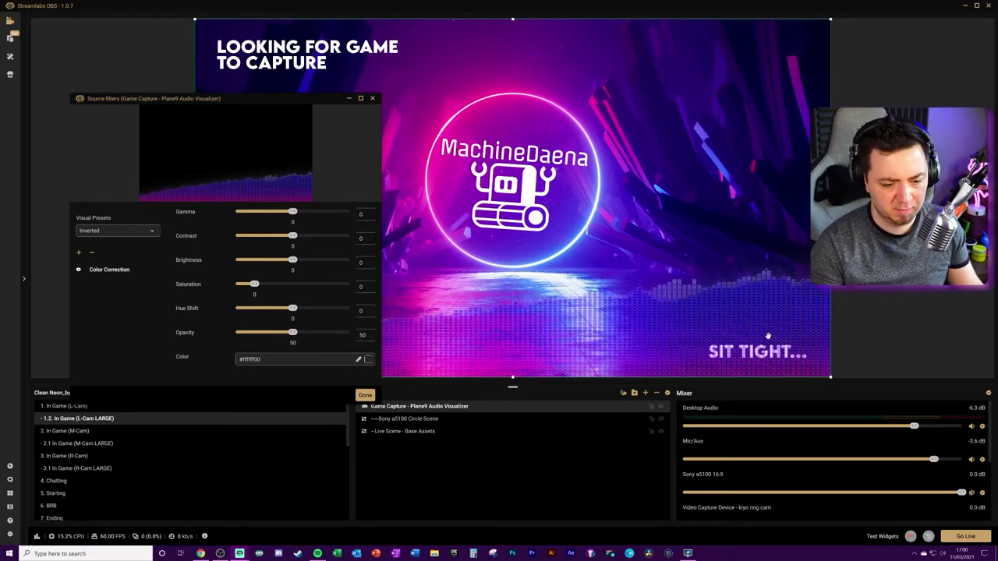
{"action": "left_click_drag", "start_coordinate": [293, 236], "coordinate": [309, 237]}
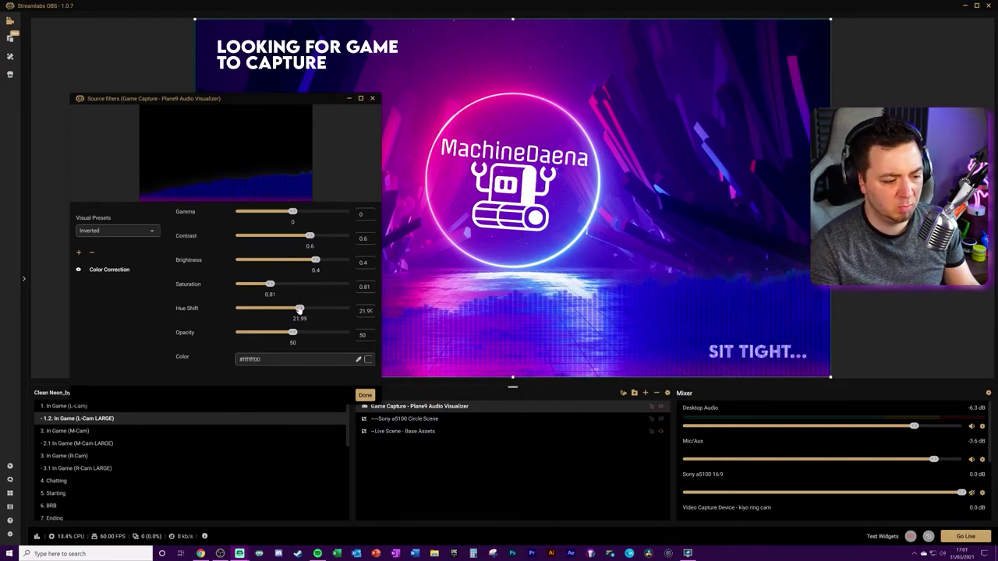
{"action": "mouse_move", "coordinate": [297, 308]}
{"action": "left_mouse_down"}
{"action": "mouse_move", "coordinate": [268, 310]}
{"action": "mouse_move", "coordinate": [288, 309]}
{"action": "left_mouse_up"}
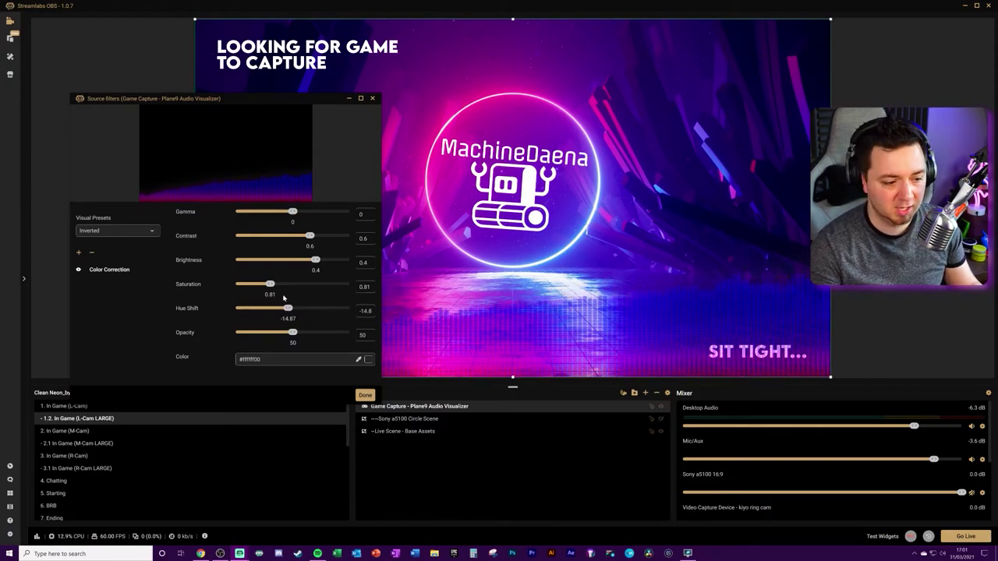
{"action": "left_click", "coordinate": [365, 395]}
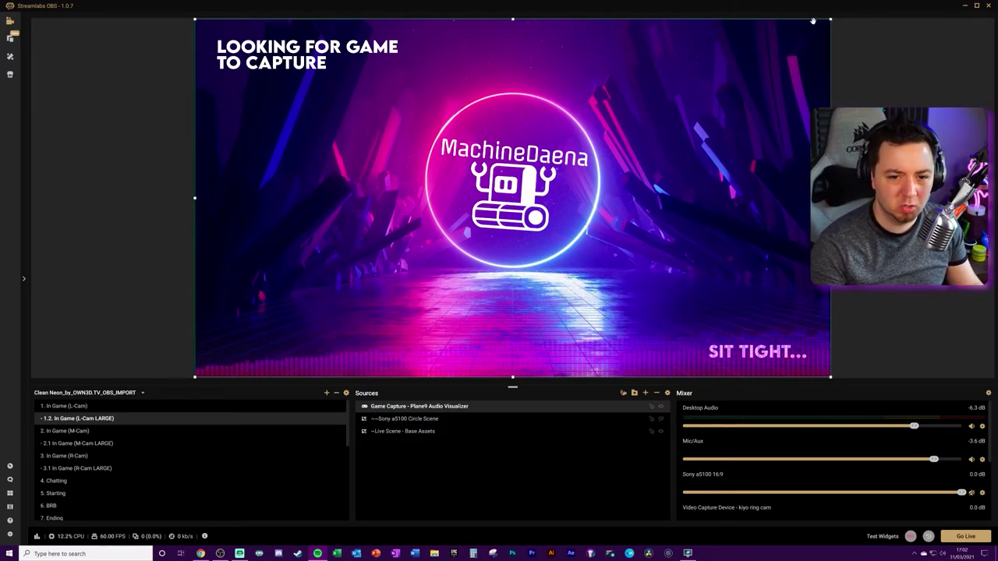
Shrink the visualizer source to roughly half the canvas width and center it horizontally around the circular logo.
{"action": "left_click_drag", "start_coordinate": [812, 21], "coordinate": [626, 253]}
{"action": "right_click", "coordinate": [557, 294]}
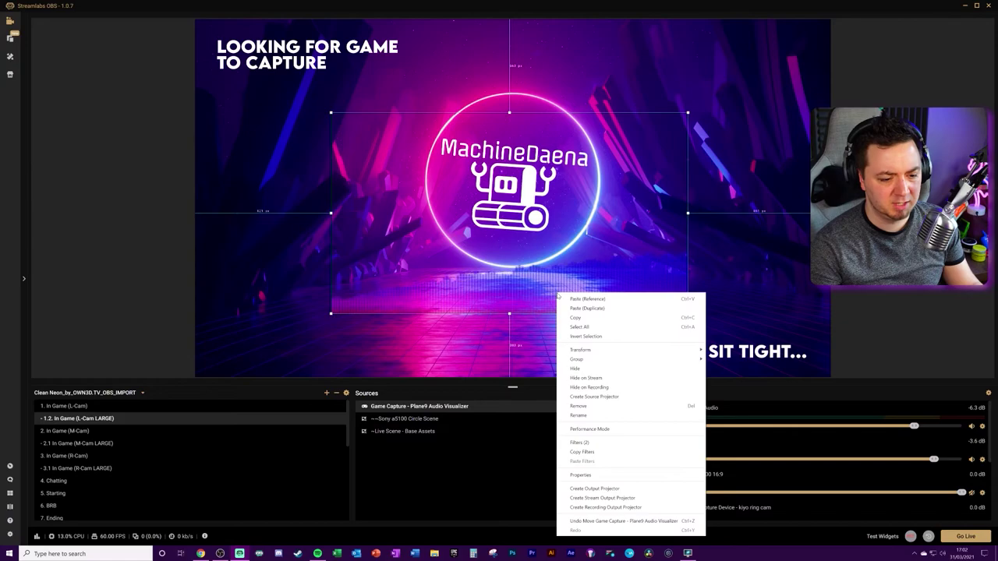
{"action": "mouse_move", "coordinate": [602, 352]}
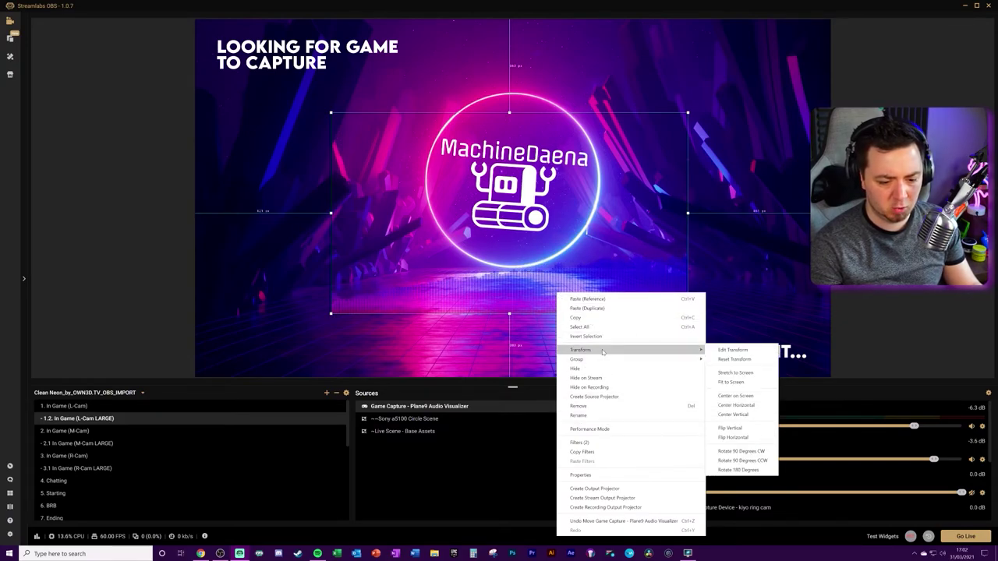
{"action": "left_click", "coordinate": [719, 405]}
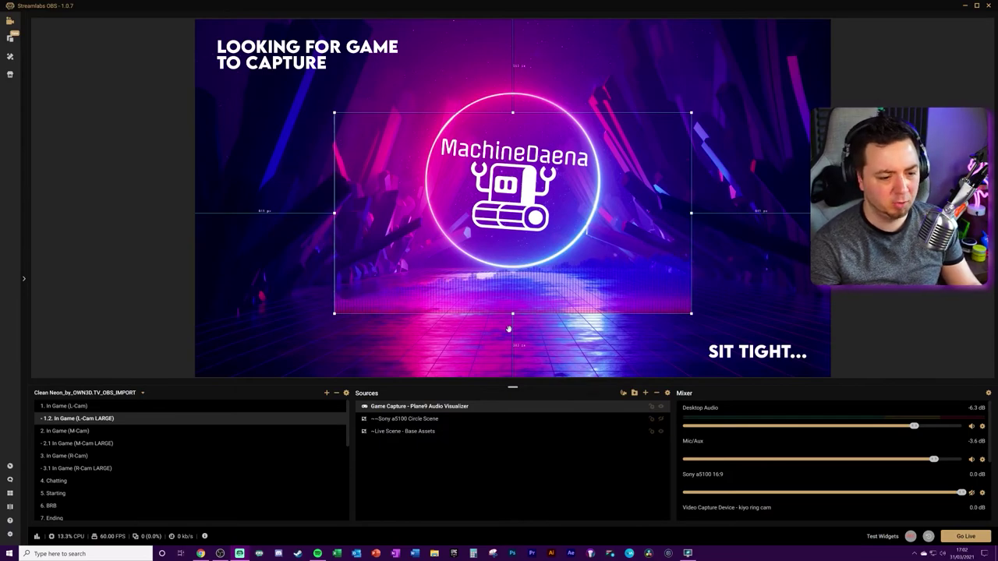
Squash the visualizer source's height from its upper edge and raise it so its baseline crosses the robot logo.
{"action": "key", "text": "Up"}
{"action": "key", "text": "Up"}
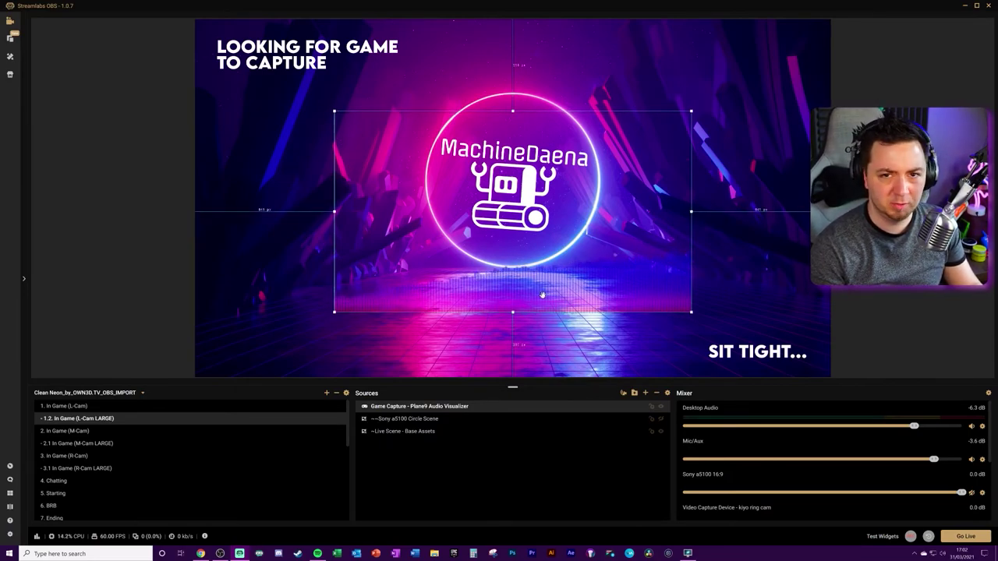
{"action": "left_click_drag", "start_coordinate": [542, 294], "coordinate": [543, 243]}
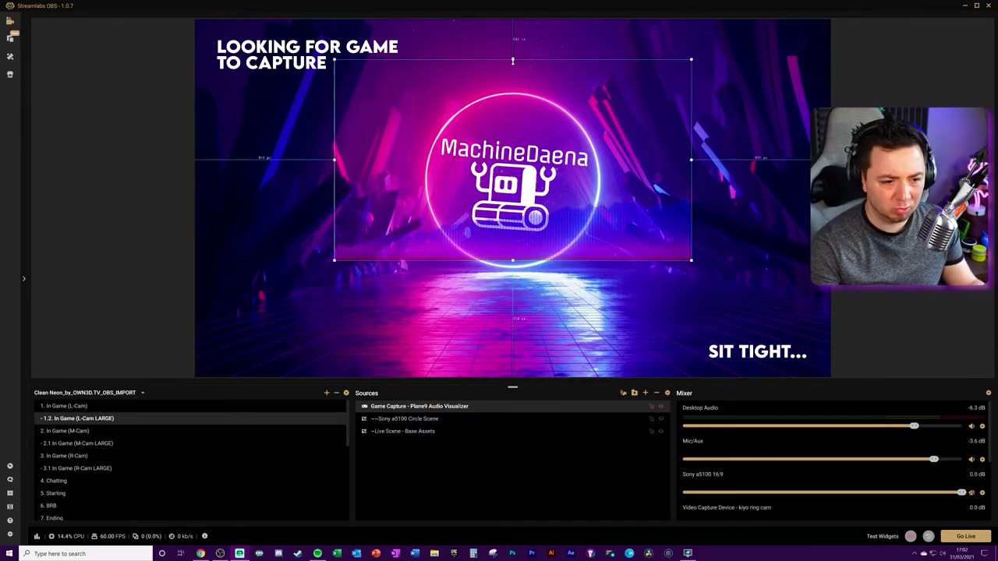
{"action": "left_click_drag", "start_coordinate": [511, 60], "coordinate": [514, 146]}
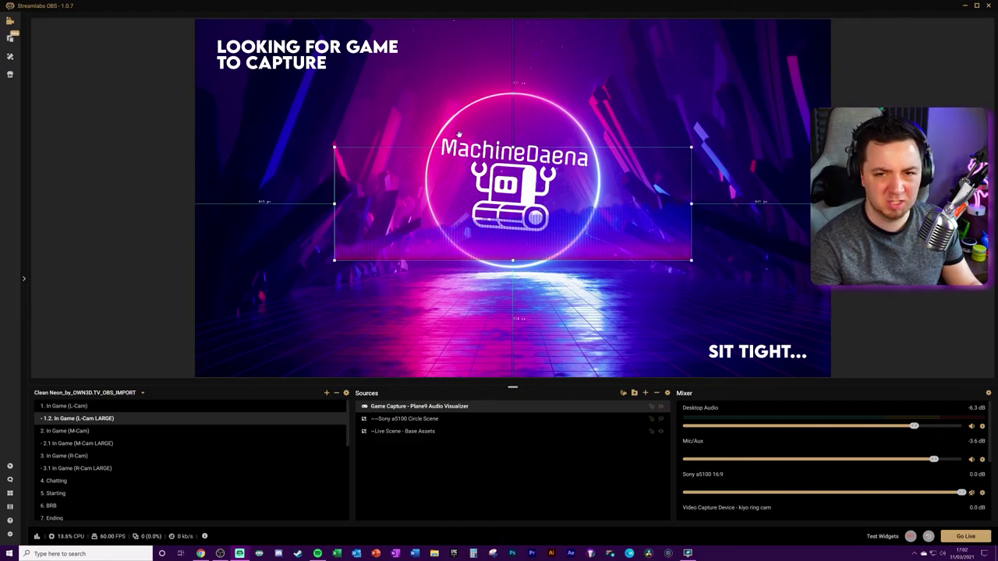
{"action": "left_click_drag", "start_coordinate": [530, 234], "coordinate": [530, 188]}
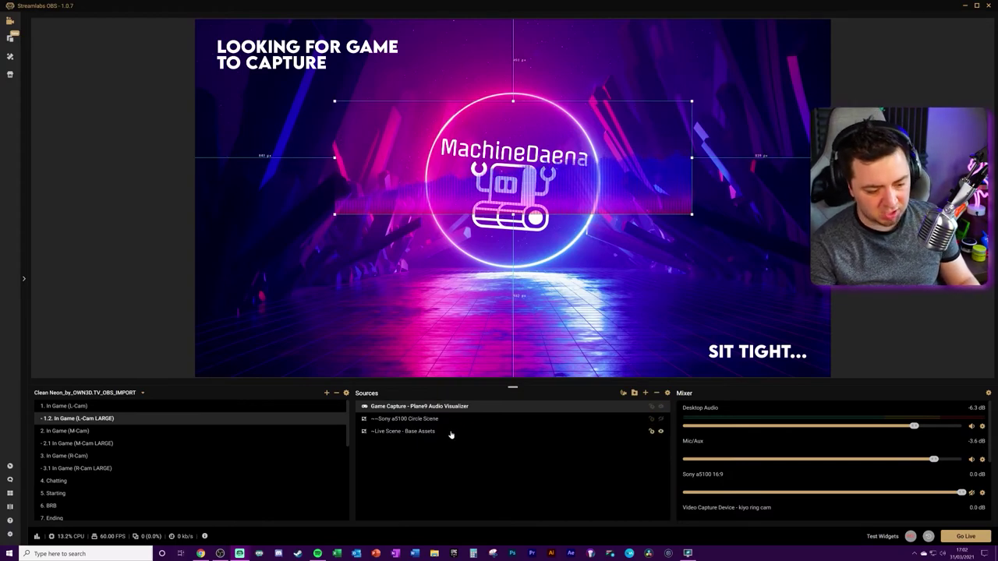
Paste a second copy of the Plane9 Audio Visualizer source and shift the lower-listed one down below the other.
{"action": "key", "text": "ctrl+v"}
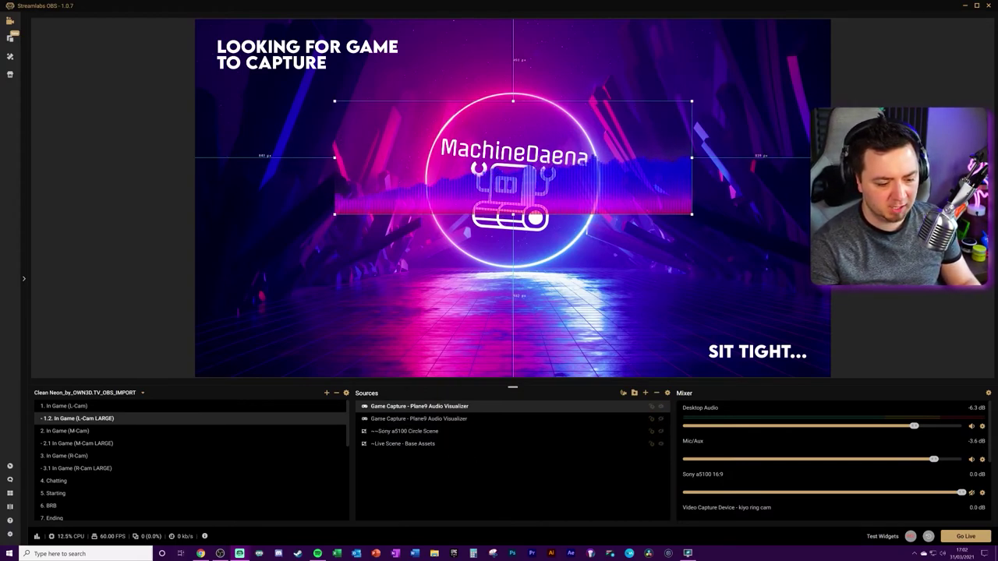
{"action": "left_click", "coordinate": [491, 419]}
{"action": "left_click_drag", "start_coordinate": [623, 195], "coordinate": [623, 267]}
Rotate the lower visualizer source 180 degrees and place it directly beneath the upper one, baseline to baseline.
{"action": "right_click", "coordinate": [624, 268]}
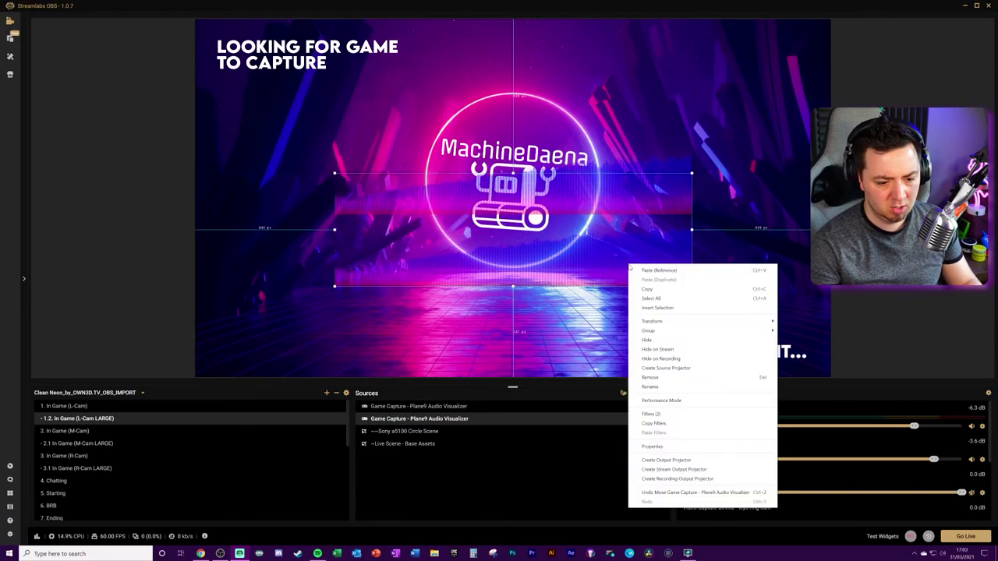
{"action": "mouse_move", "coordinate": [727, 322]}
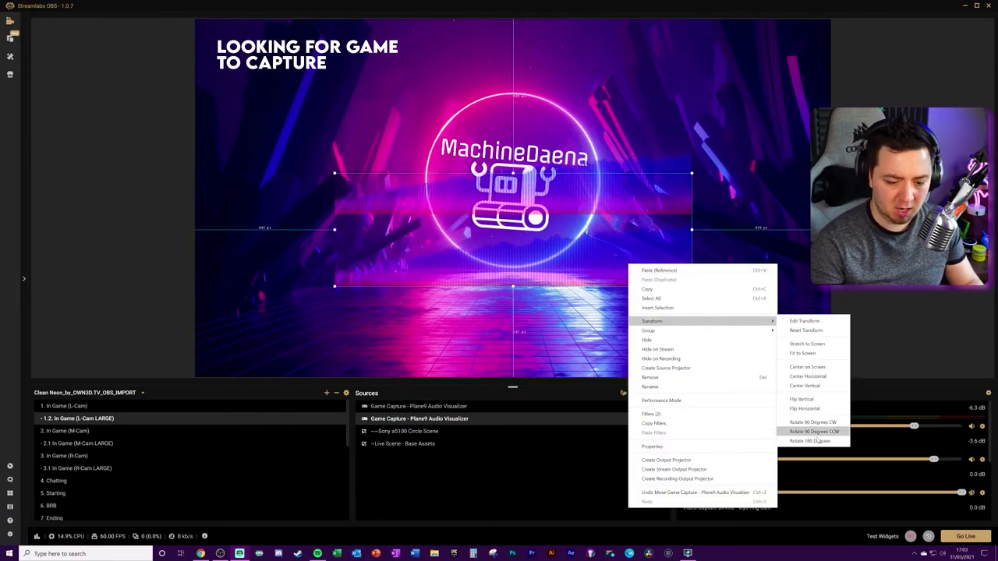
{"action": "left_click", "coordinate": [810, 441]}
{"action": "left_click_drag", "start_coordinate": [569, 243], "coordinate": [577, 289]}
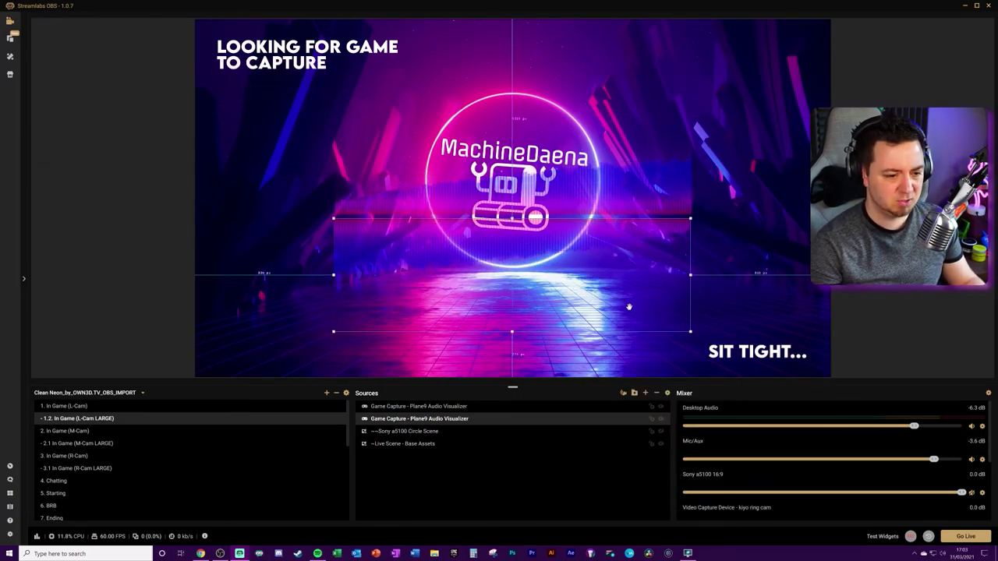
Flip the rotated visualizer source horizontally so it mirrors the upper one.
{"action": "right_click", "coordinate": [531, 246]}
{"action": "mouse_move", "coordinate": [593, 303]}
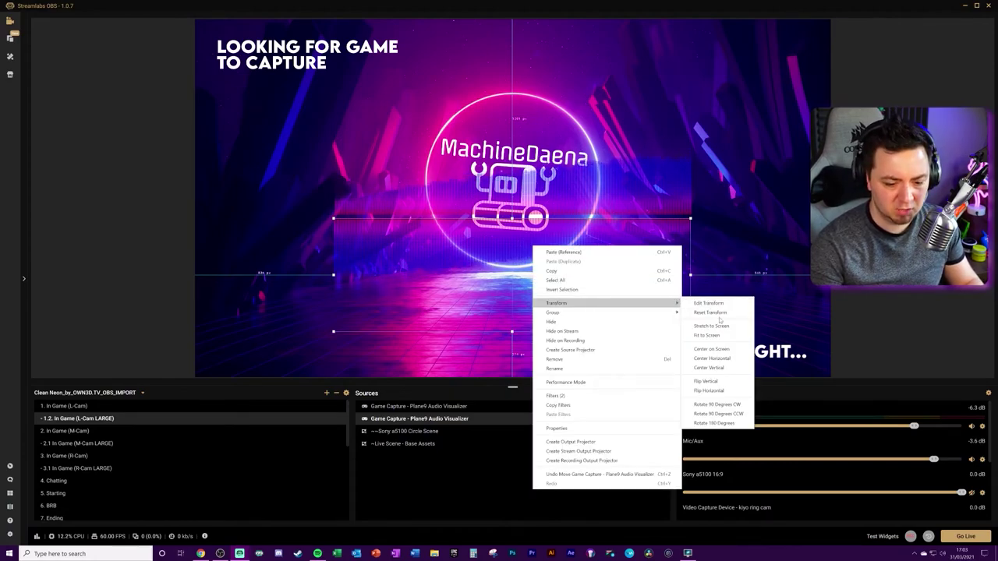
{"action": "left_click", "coordinate": [715, 390]}
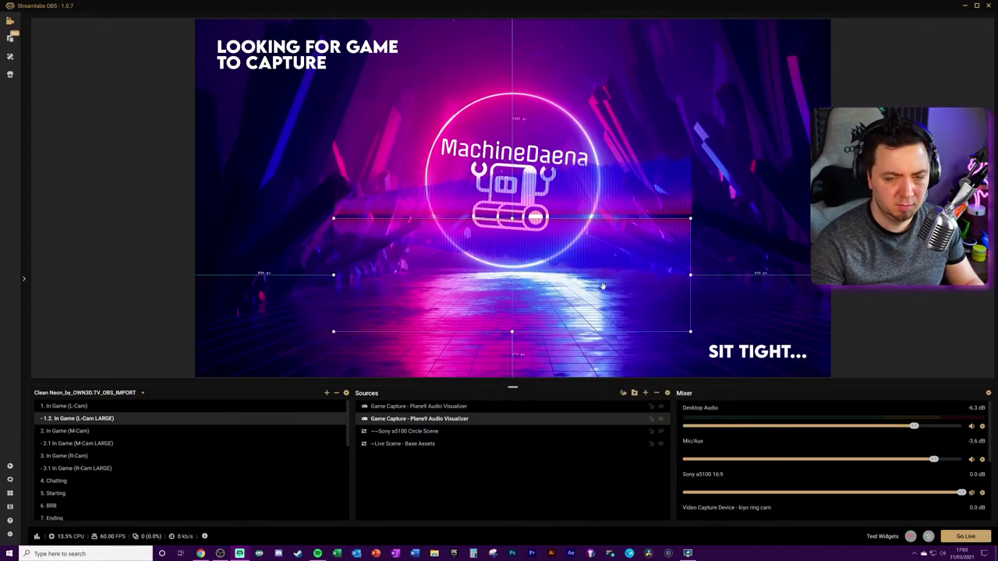
Nudge the flipped lower visualizer source slightly up and to the right so it lines up with the upper one.
{"action": "left_click_drag", "start_coordinate": [606, 256], "coordinate": [613, 250]}
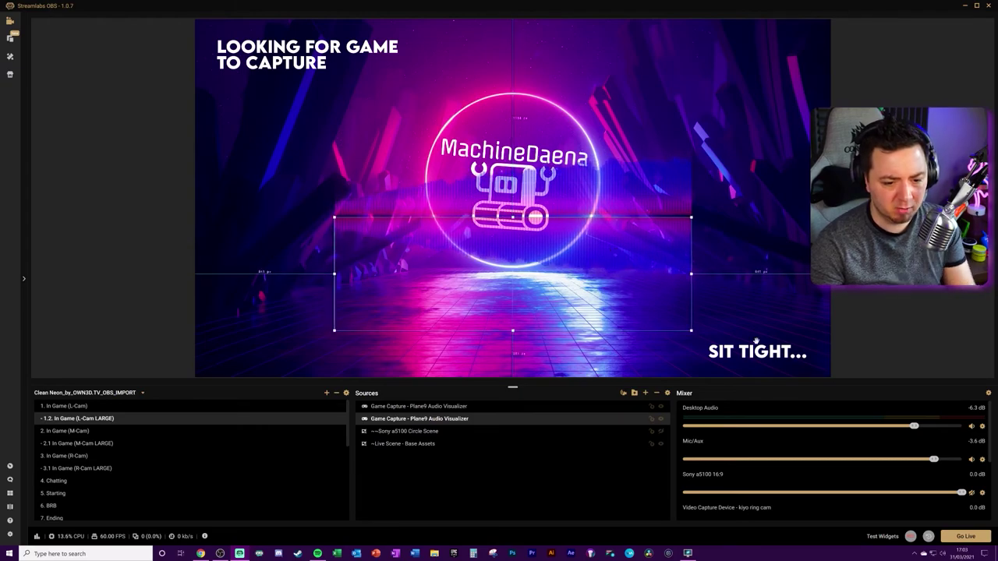
{"action": "key", "text": "Up"}
{"action": "key", "text": "Up"}
{"action": "key", "text": "Right"}
{"action": "key", "text": "Right"}
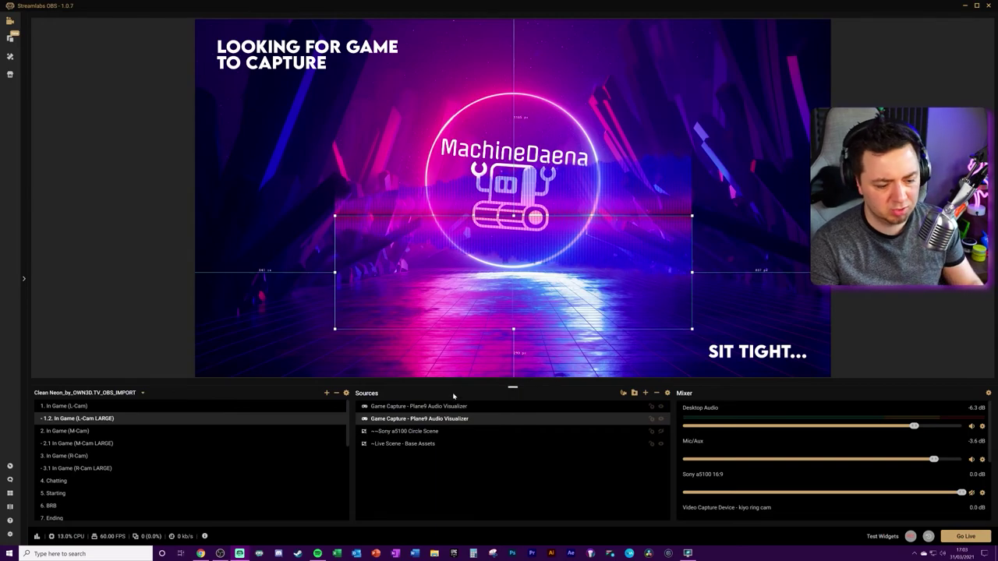
Group both Plane9 Audio Visualizer sources into a folder named New Folder - AV.
{"action": "left_click", "coordinate": [459, 408], "text": "ctrl"}
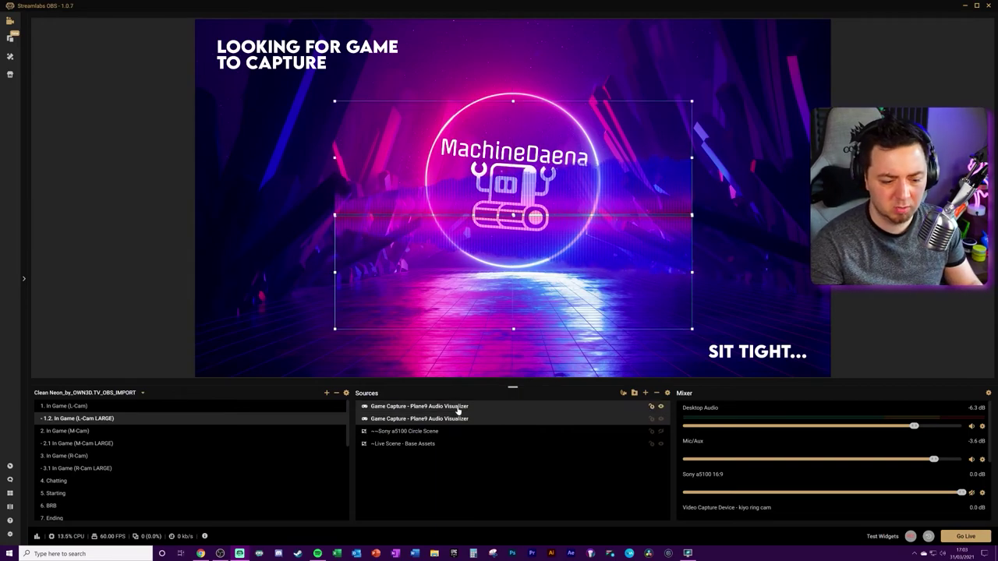
{"action": "left_click", "coordinate": [634, 393]}
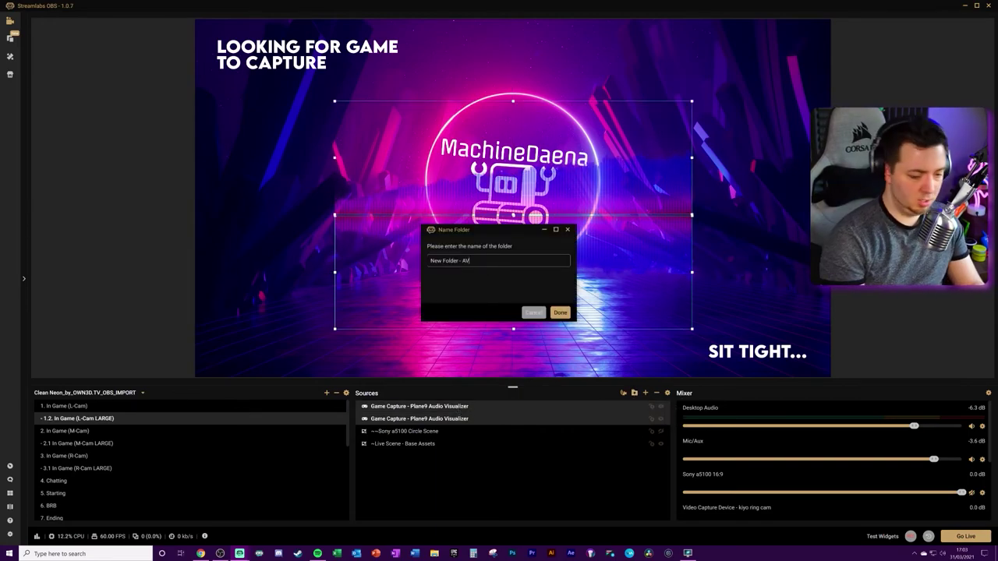
{"action": "left_click", "coordinate": [565, 314]}
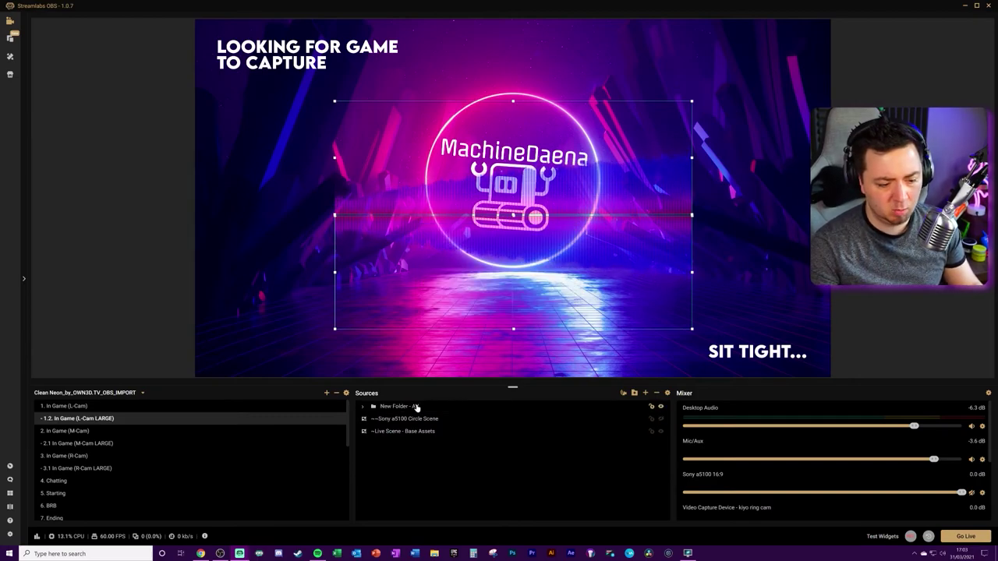
Enlarge the grouped visualizers to span most of the scene's width, center them behind the robot logo, and deselect them.
{"action": "left_click_drag", "start_coordinate": [691, 331], "coordinate": [725, 346]}
{"action": "left_click_drag", "start_coordinate": [604, 254], "coordinate": [668, 227]}
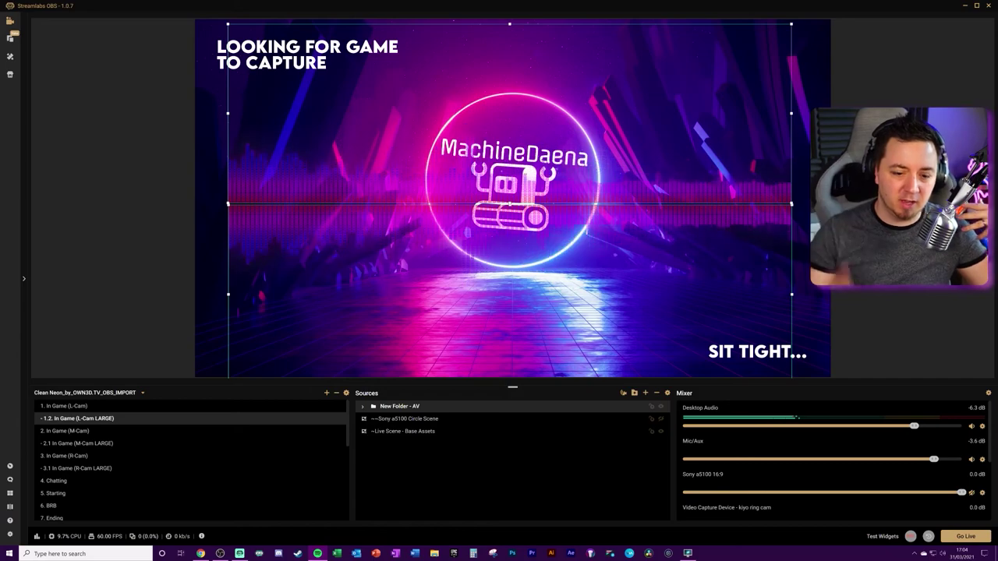
{"action": "key", "text": "Escape"}
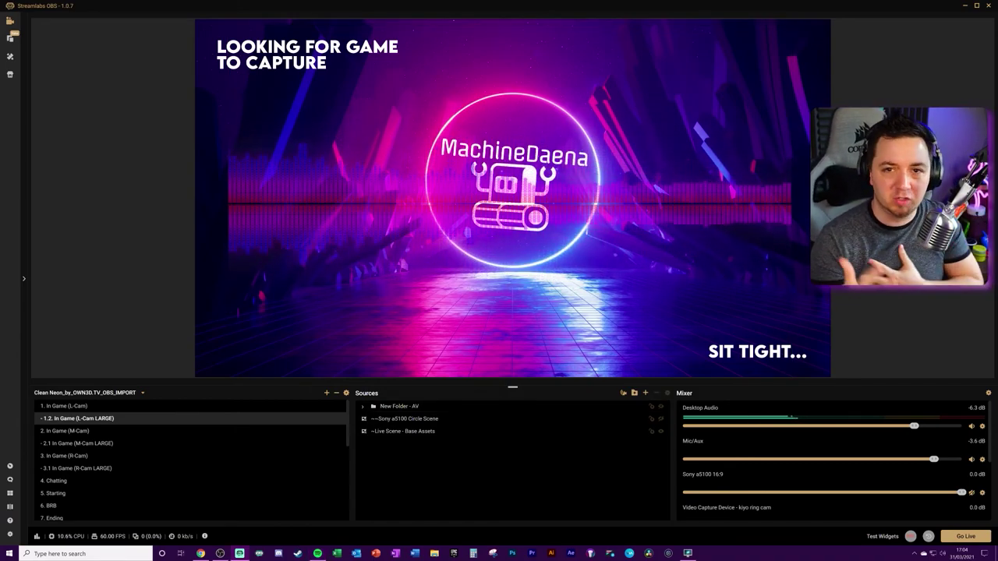